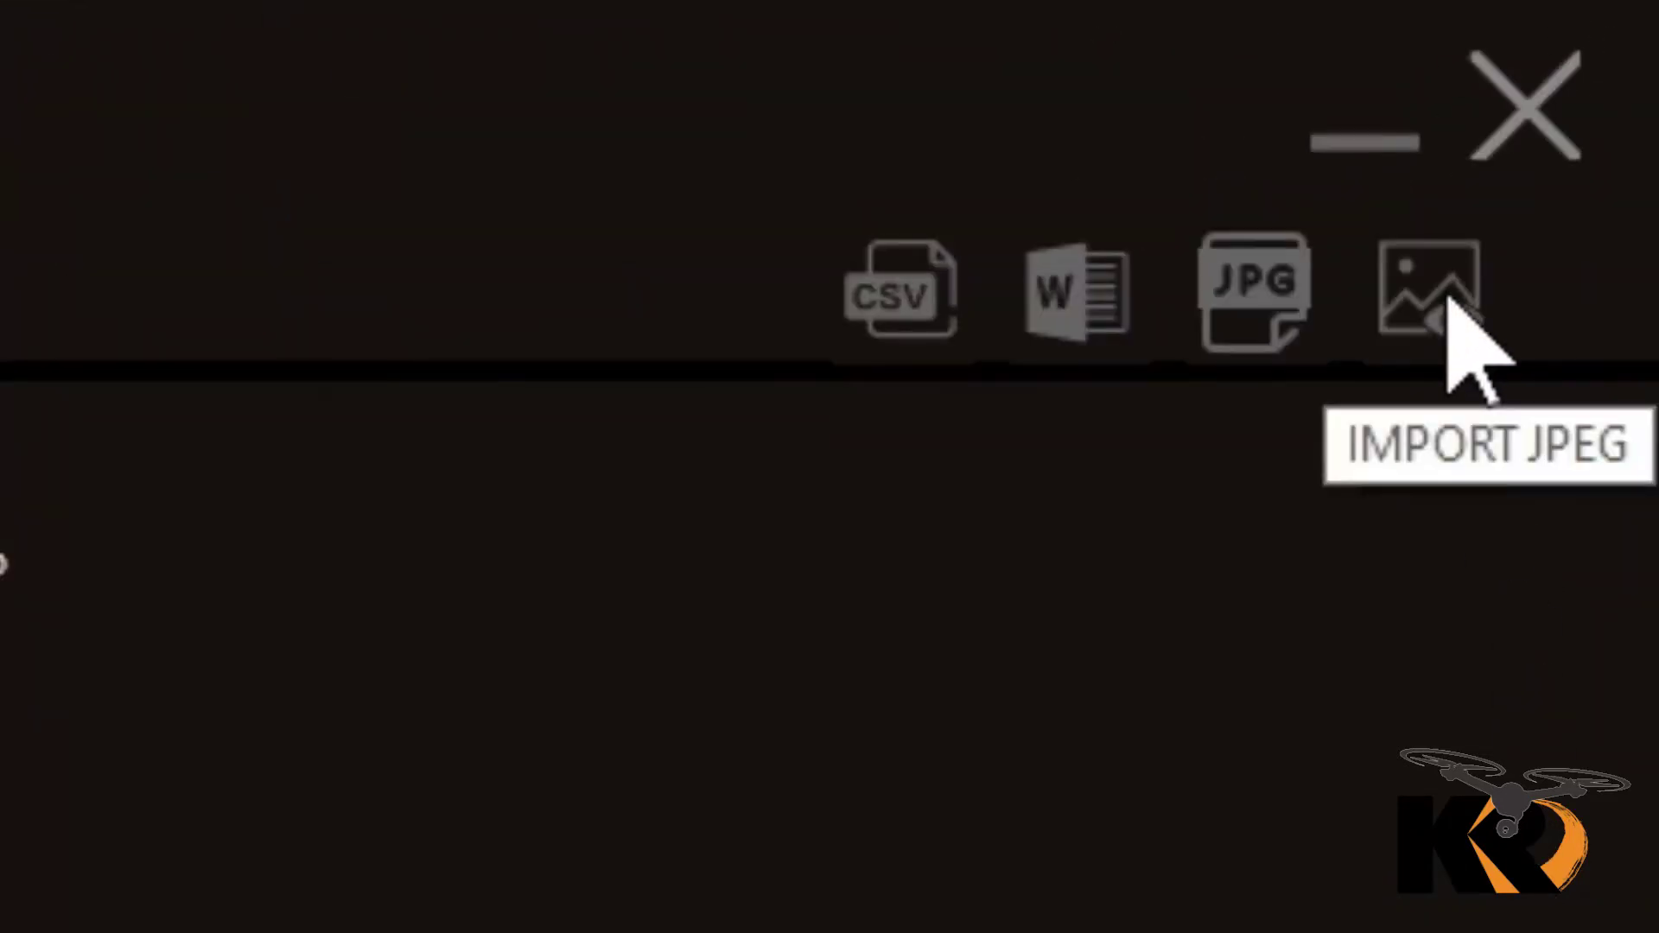
Preview IRX_0001, IRX_0002 and IRX_0003 from FromPool, then open IRX_0001.jpg
click(1448, 298)
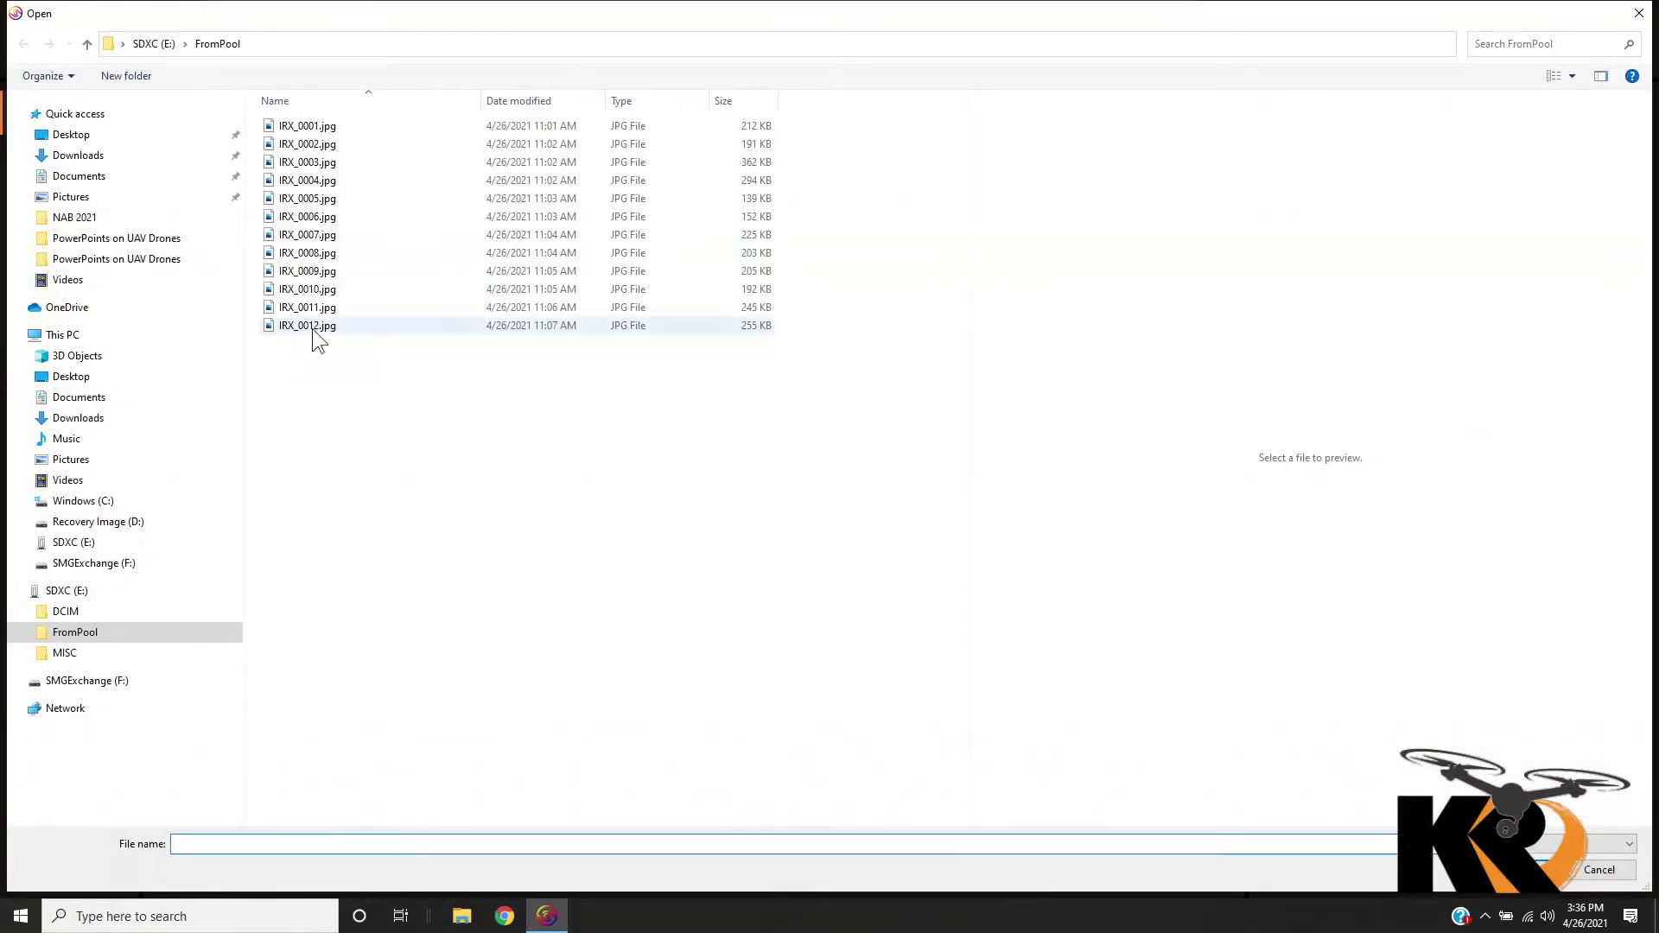
click(285, 130)
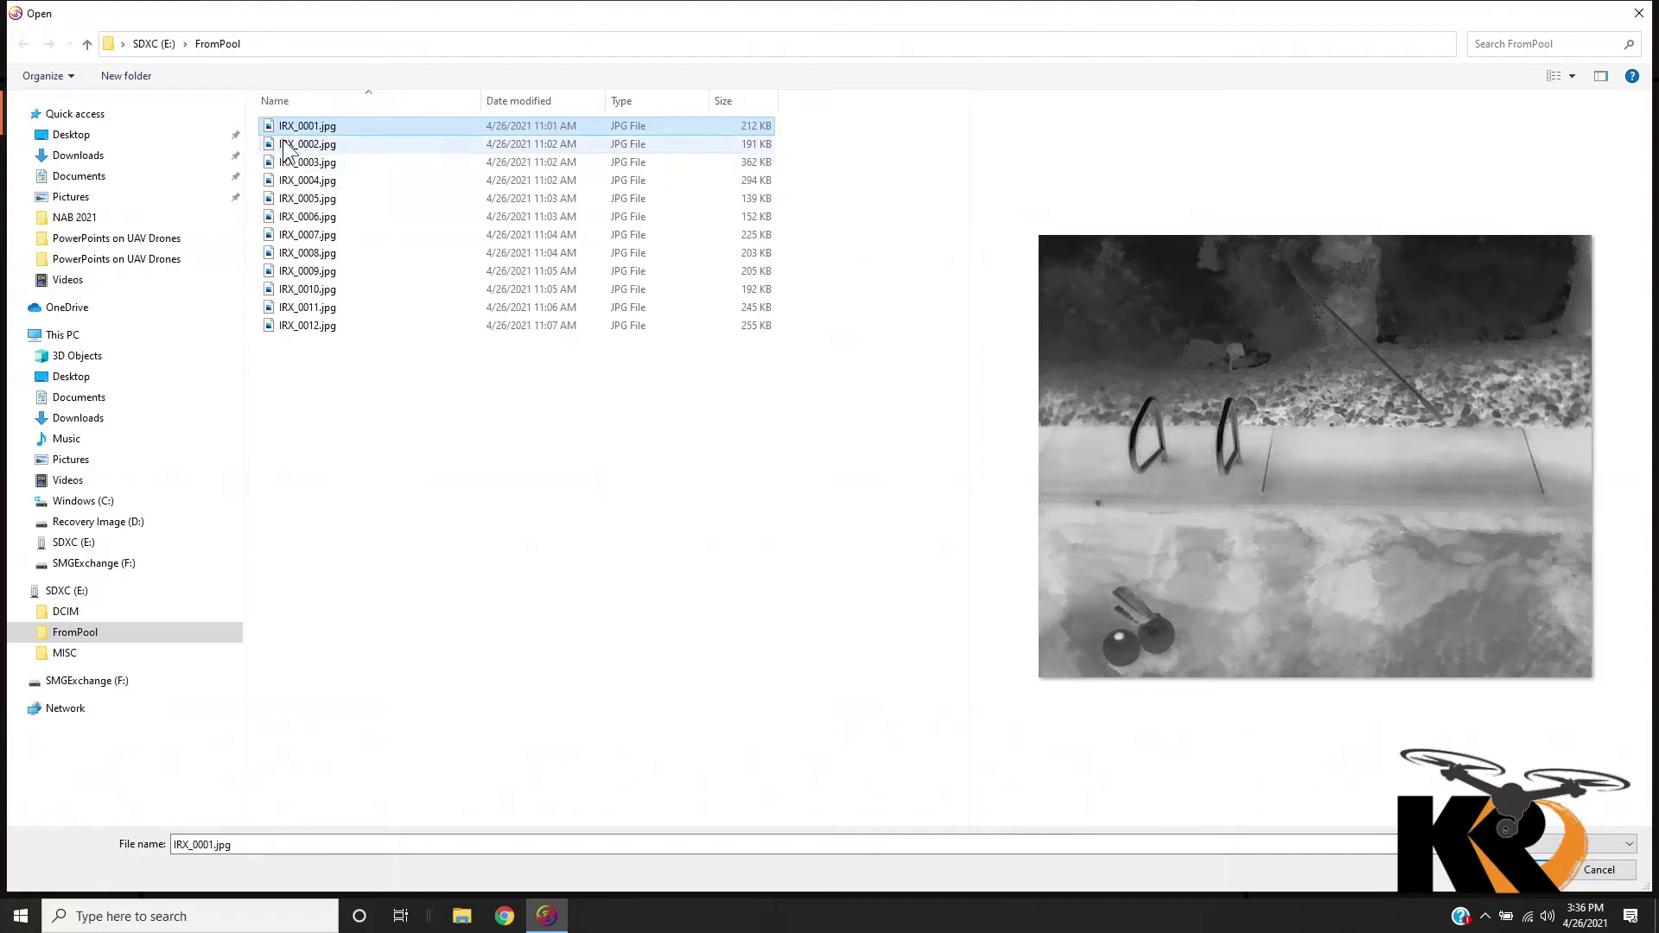
click(286, 145)
click(289, 164)
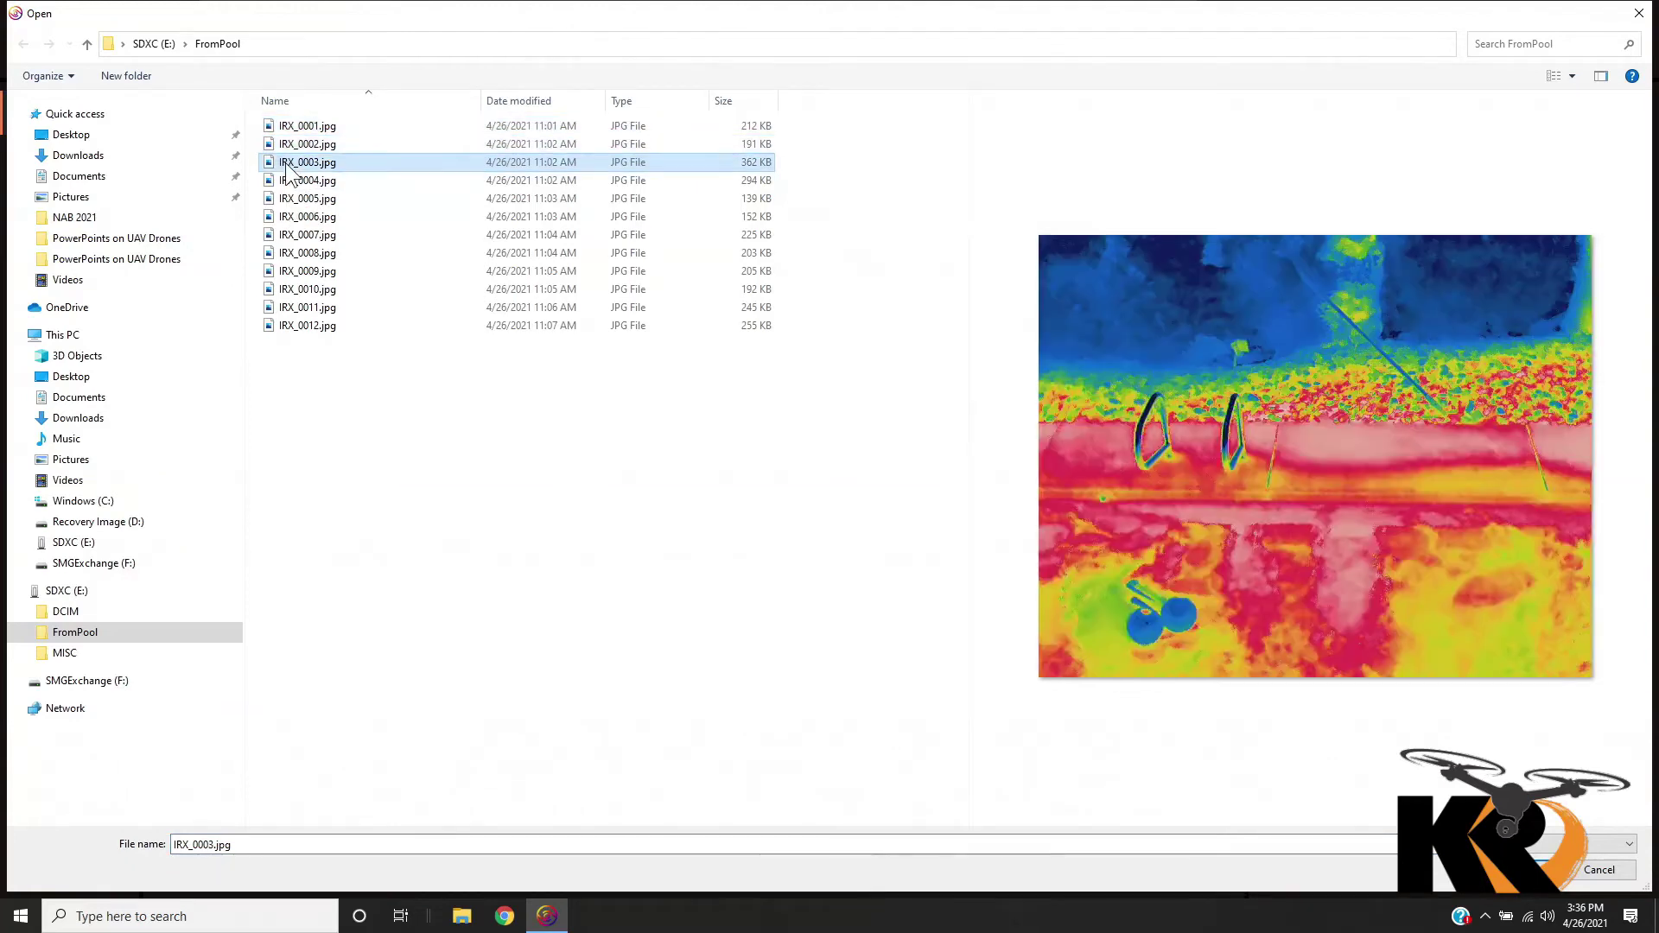
click(288, 128)
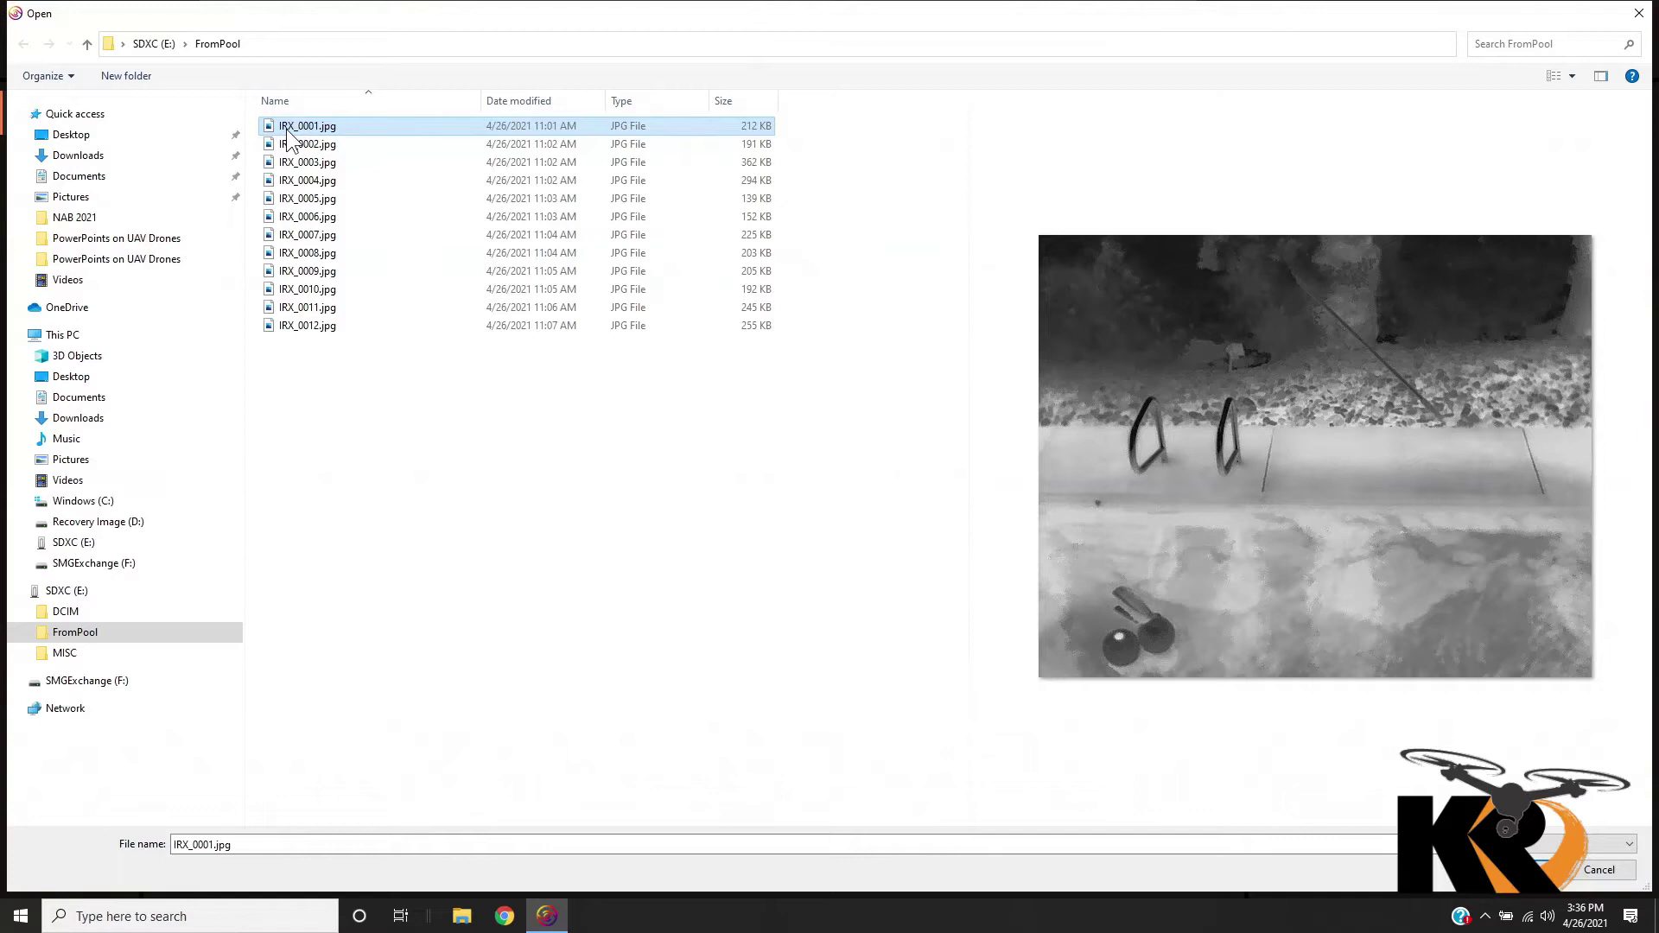
double_click(287, 127)
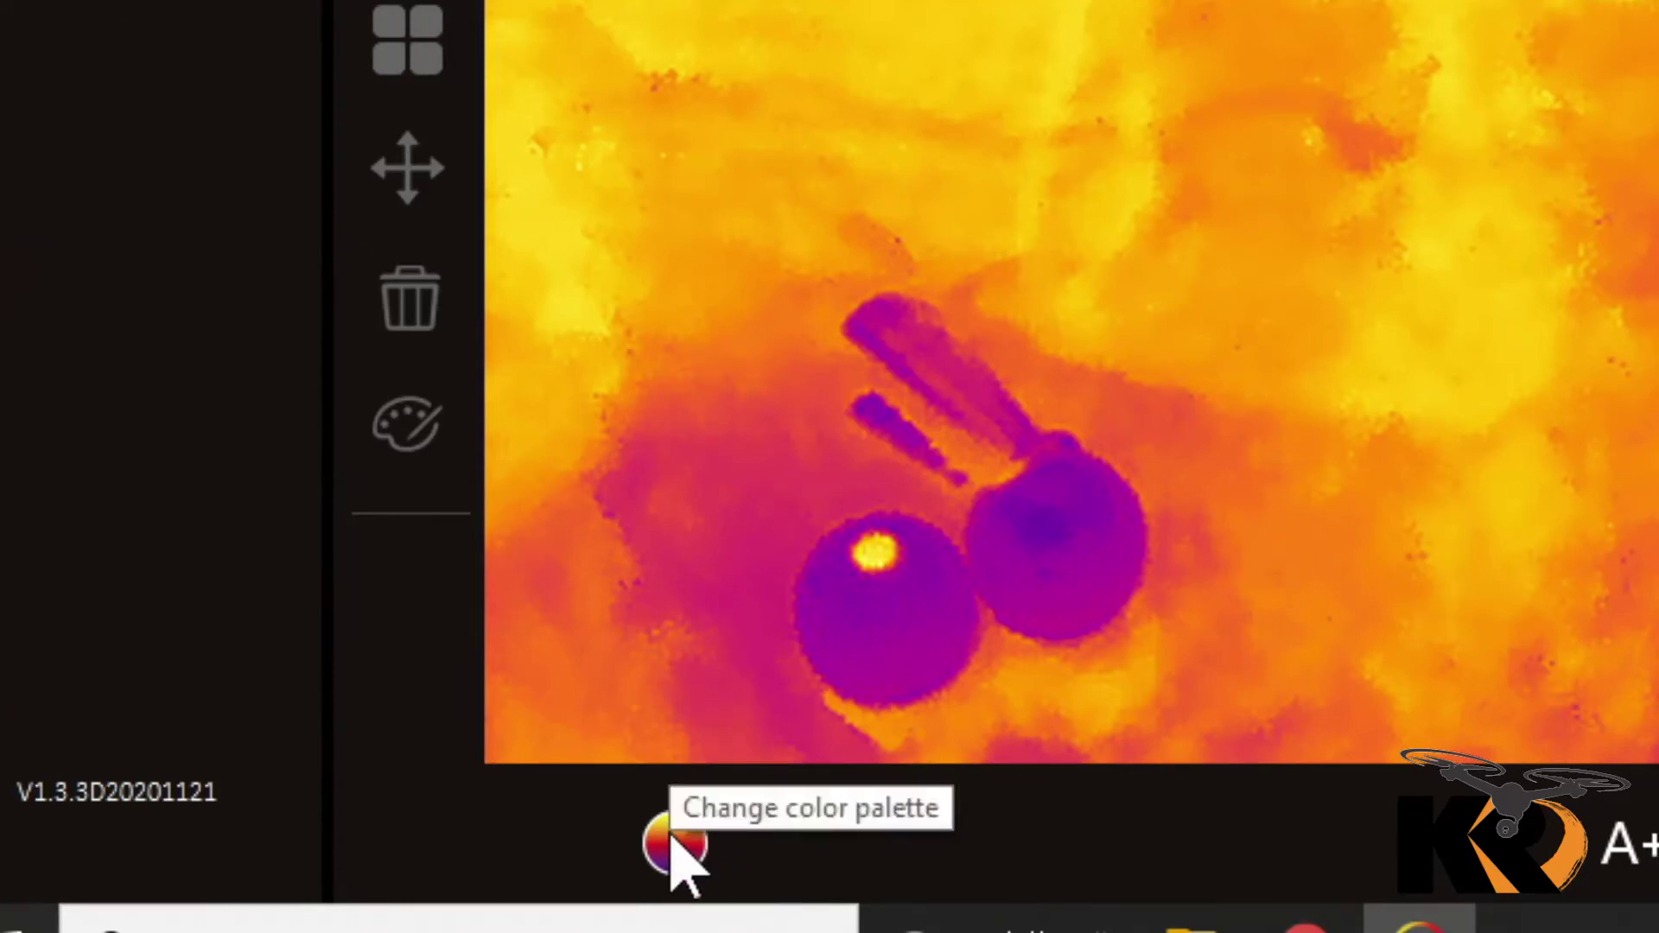
Apply the white-to-black greyscale palette to the pool thermal image
click(673, 843)
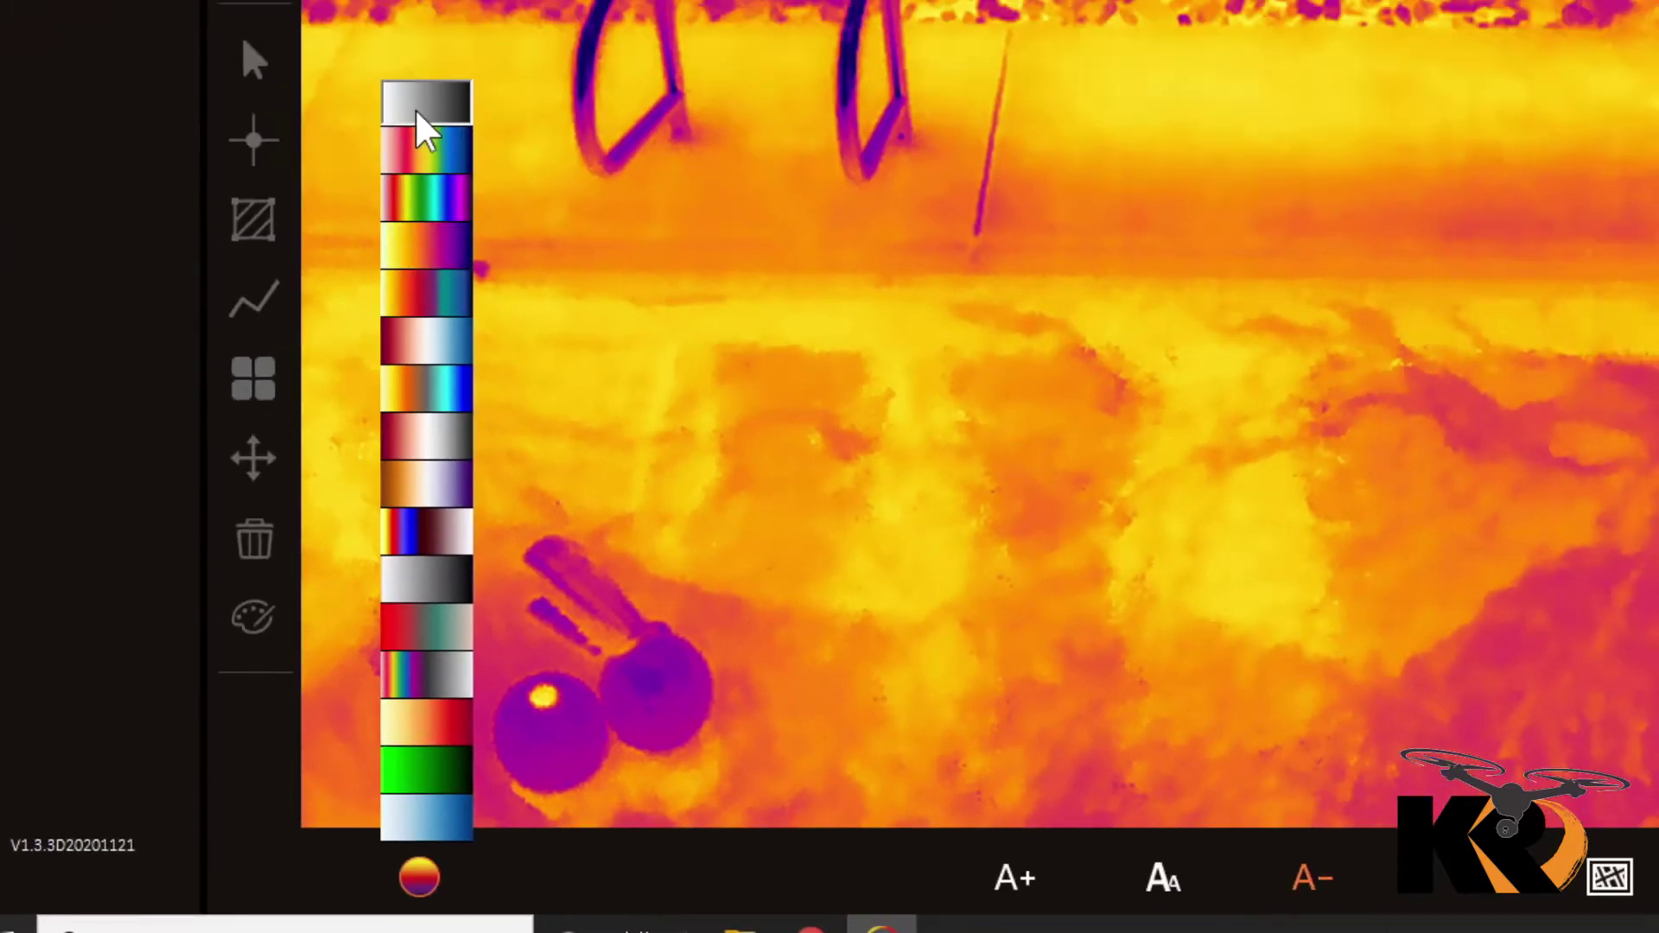
click(417, 115)
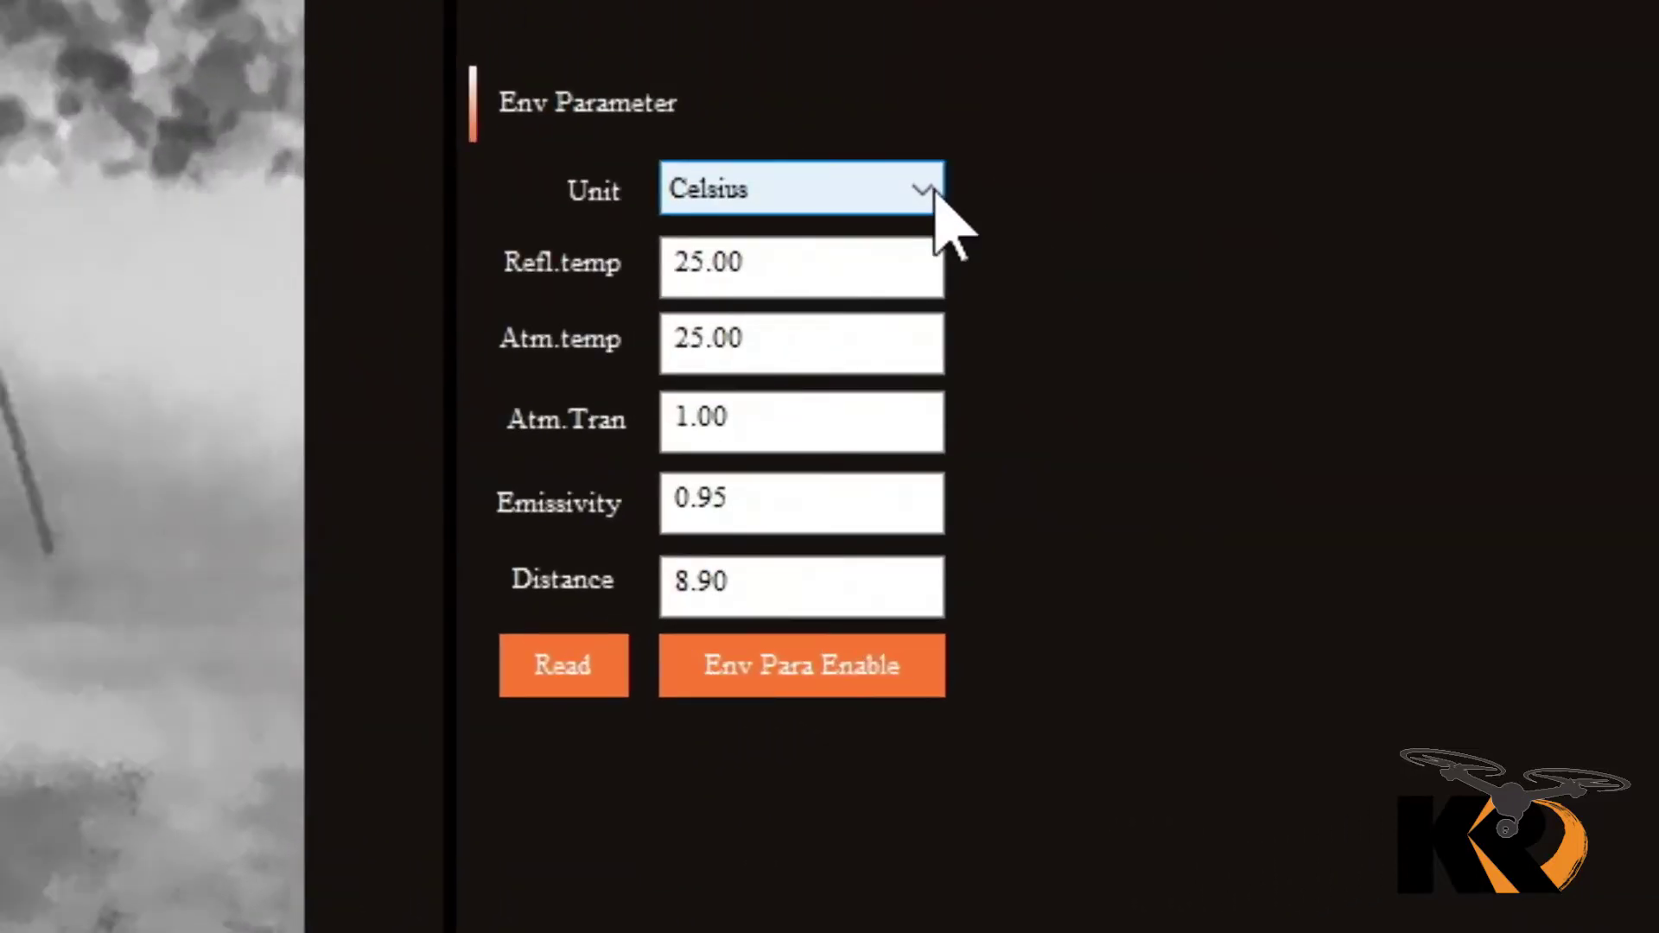
Keep Celsius as the unit and review the Refl.temp, Atm.temp, Atm.Tran and Emissivity values
click(935, 191)
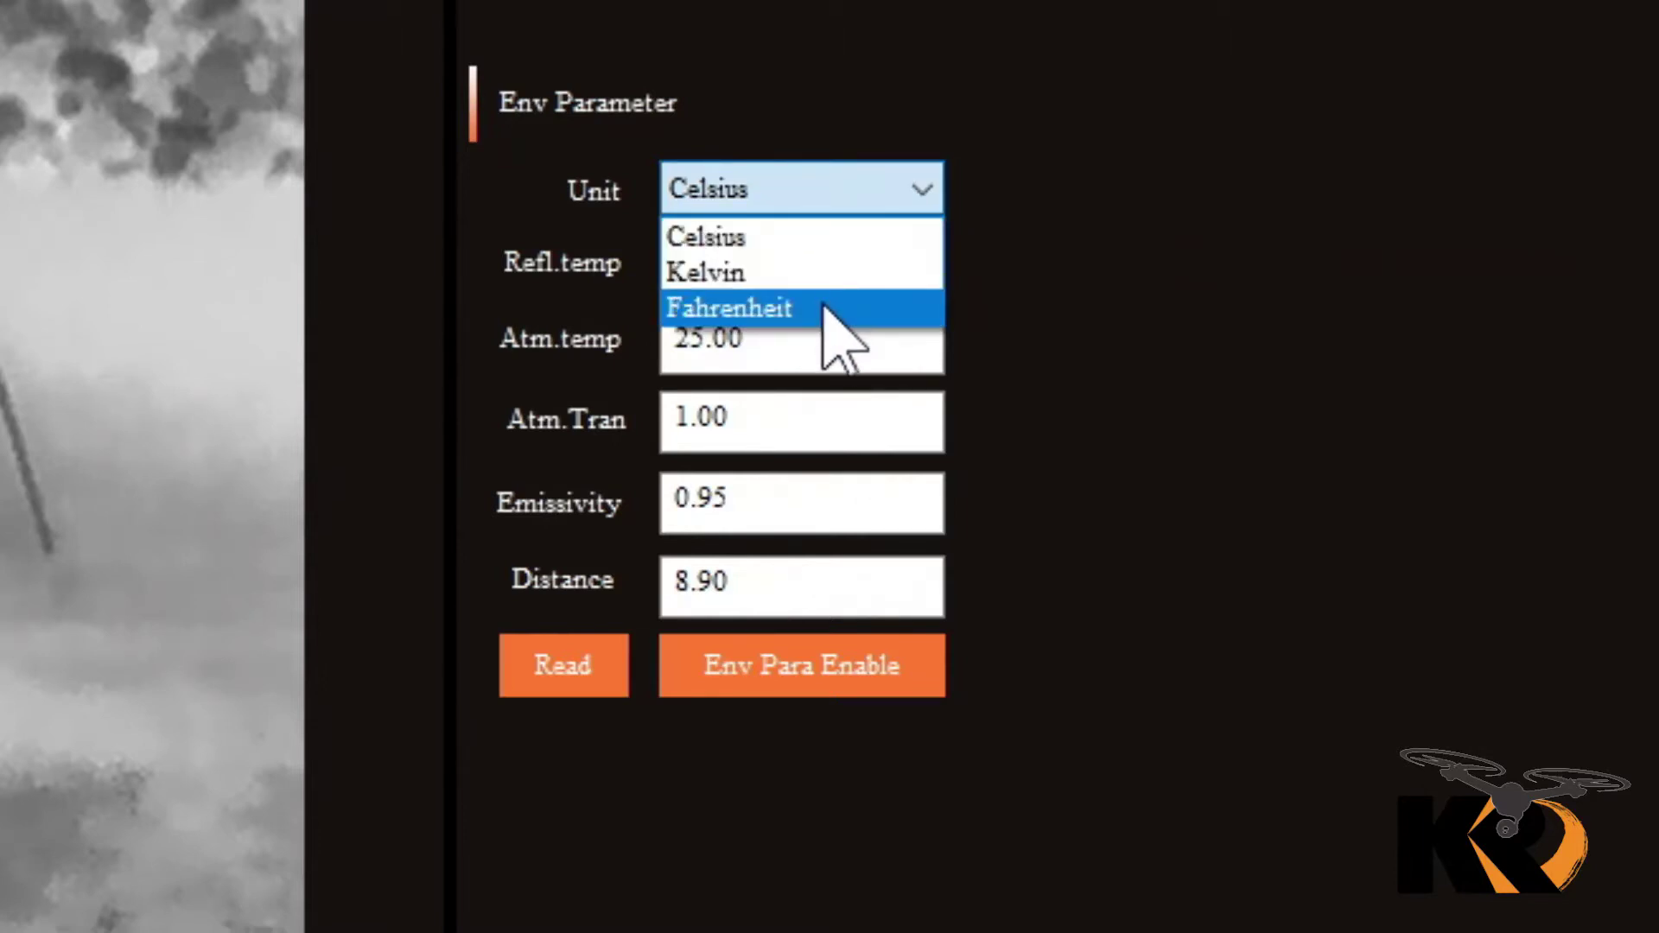
click(800, 226)
click(768, 277)
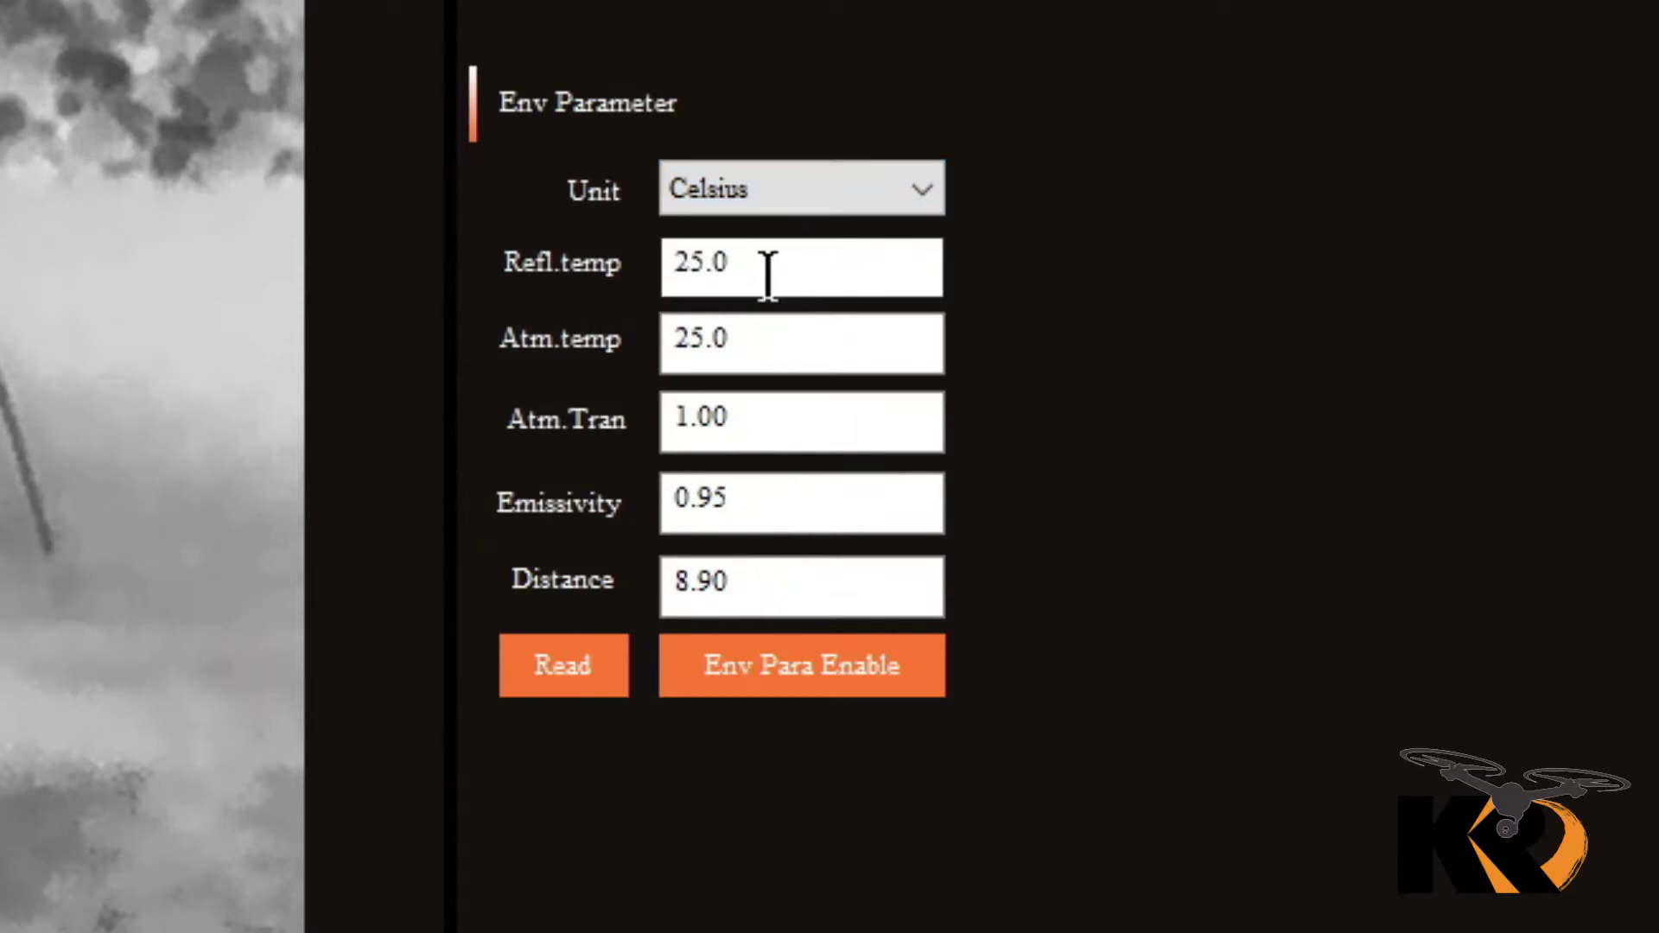
click(766, 345)
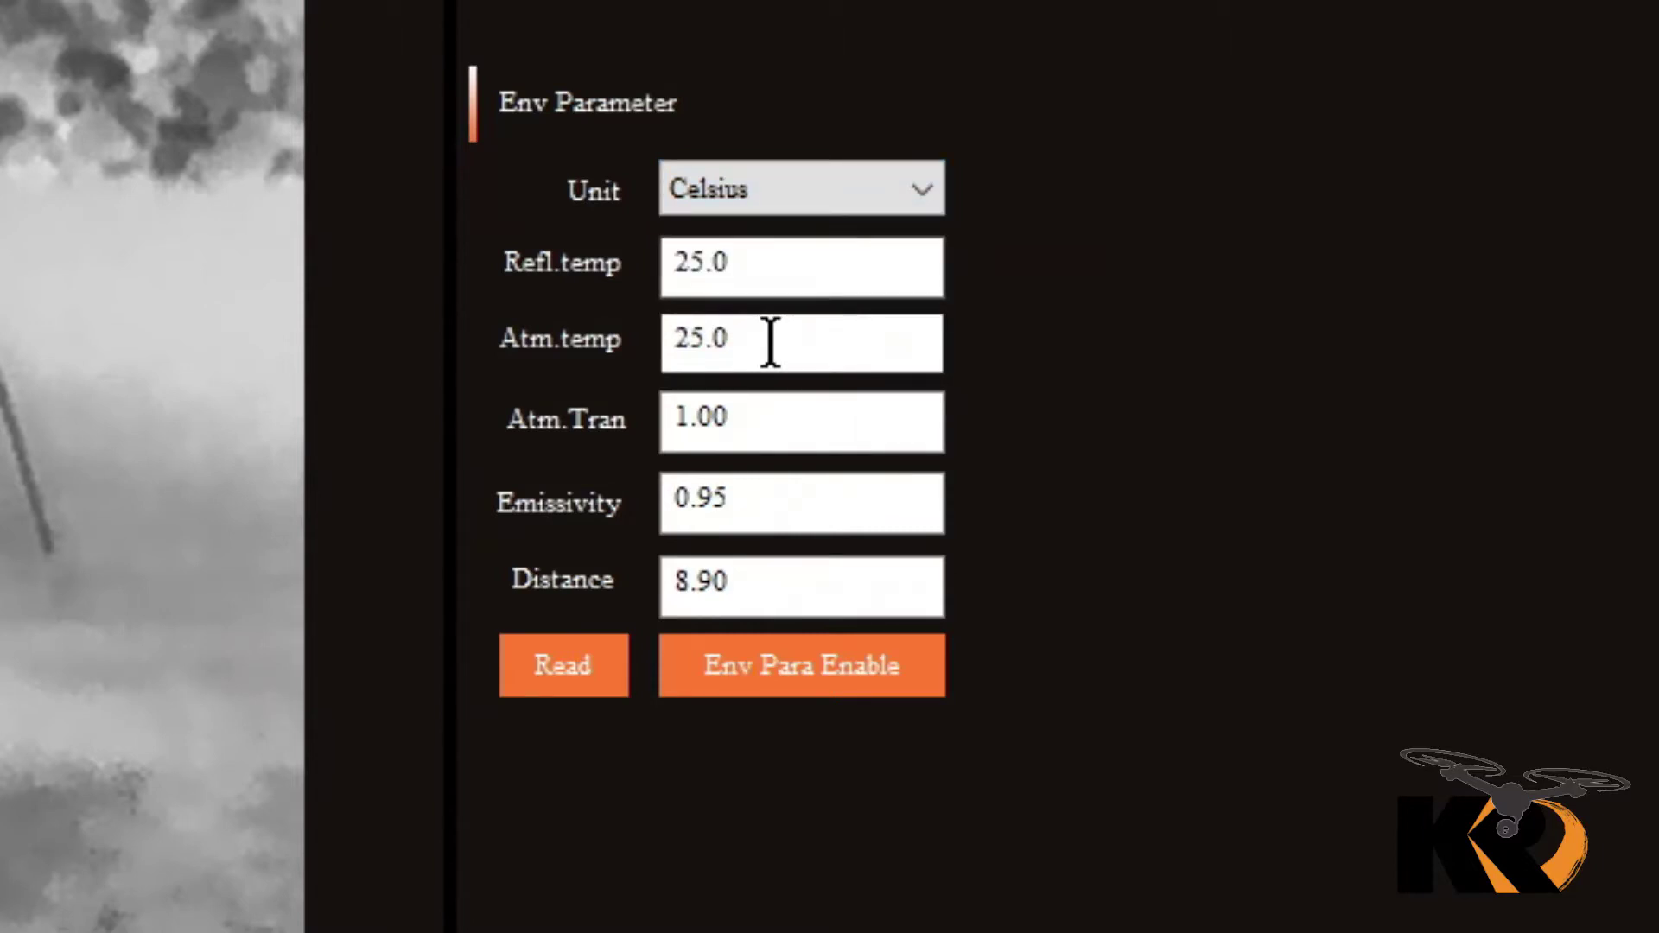
click(866, 418)
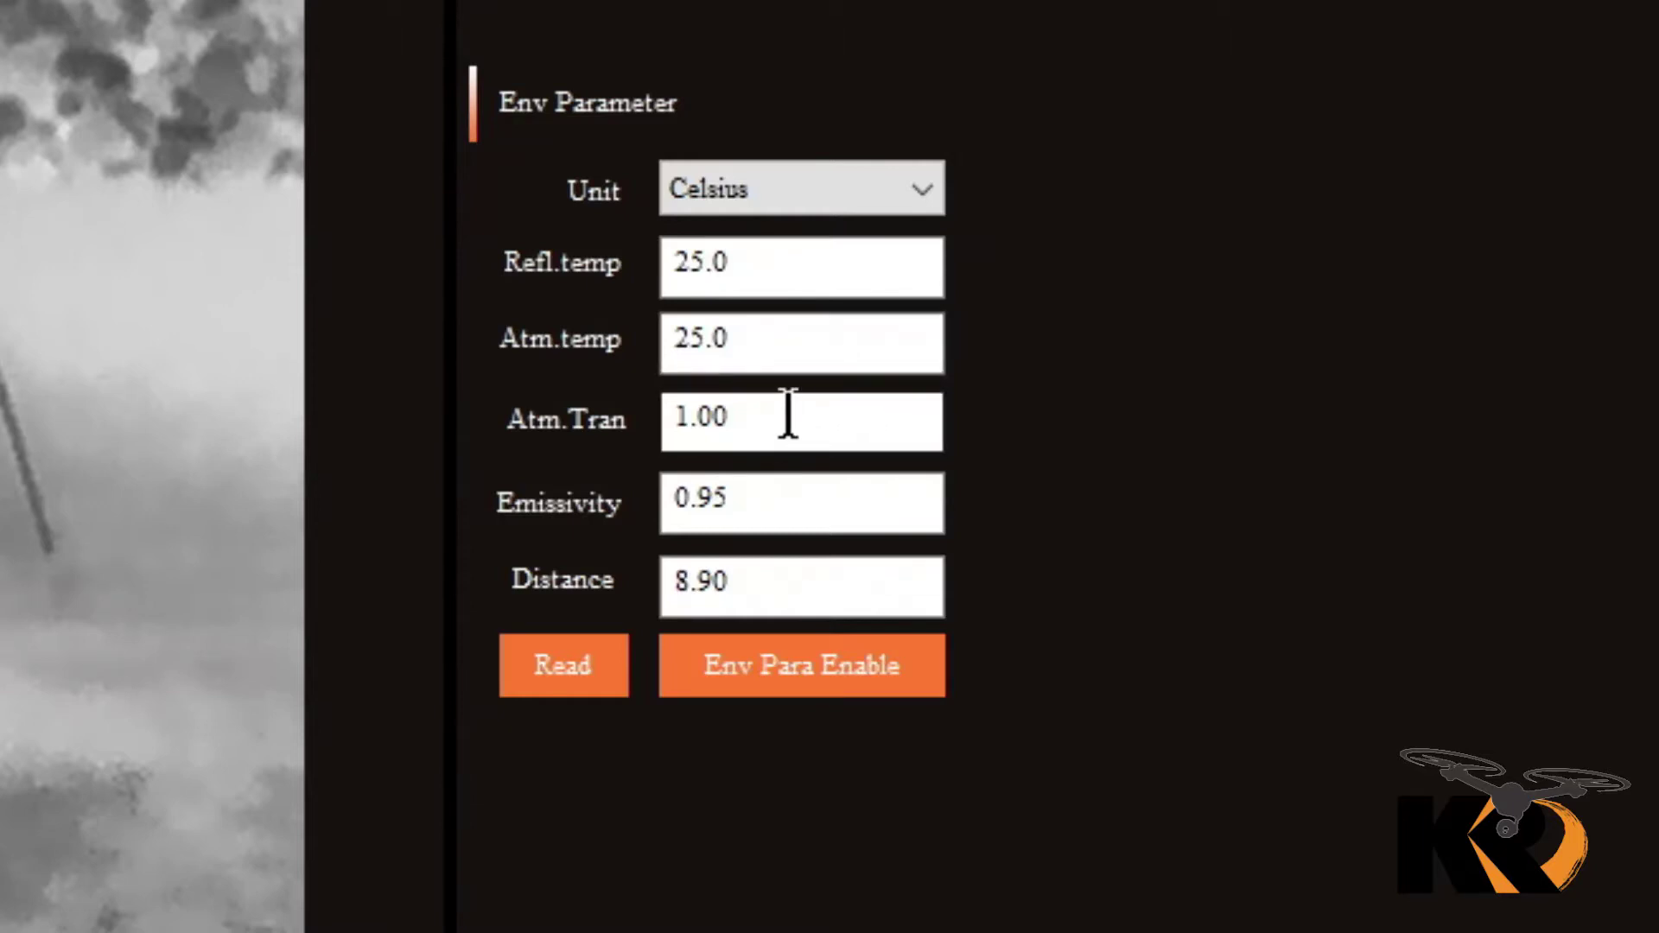
click(761, 500)
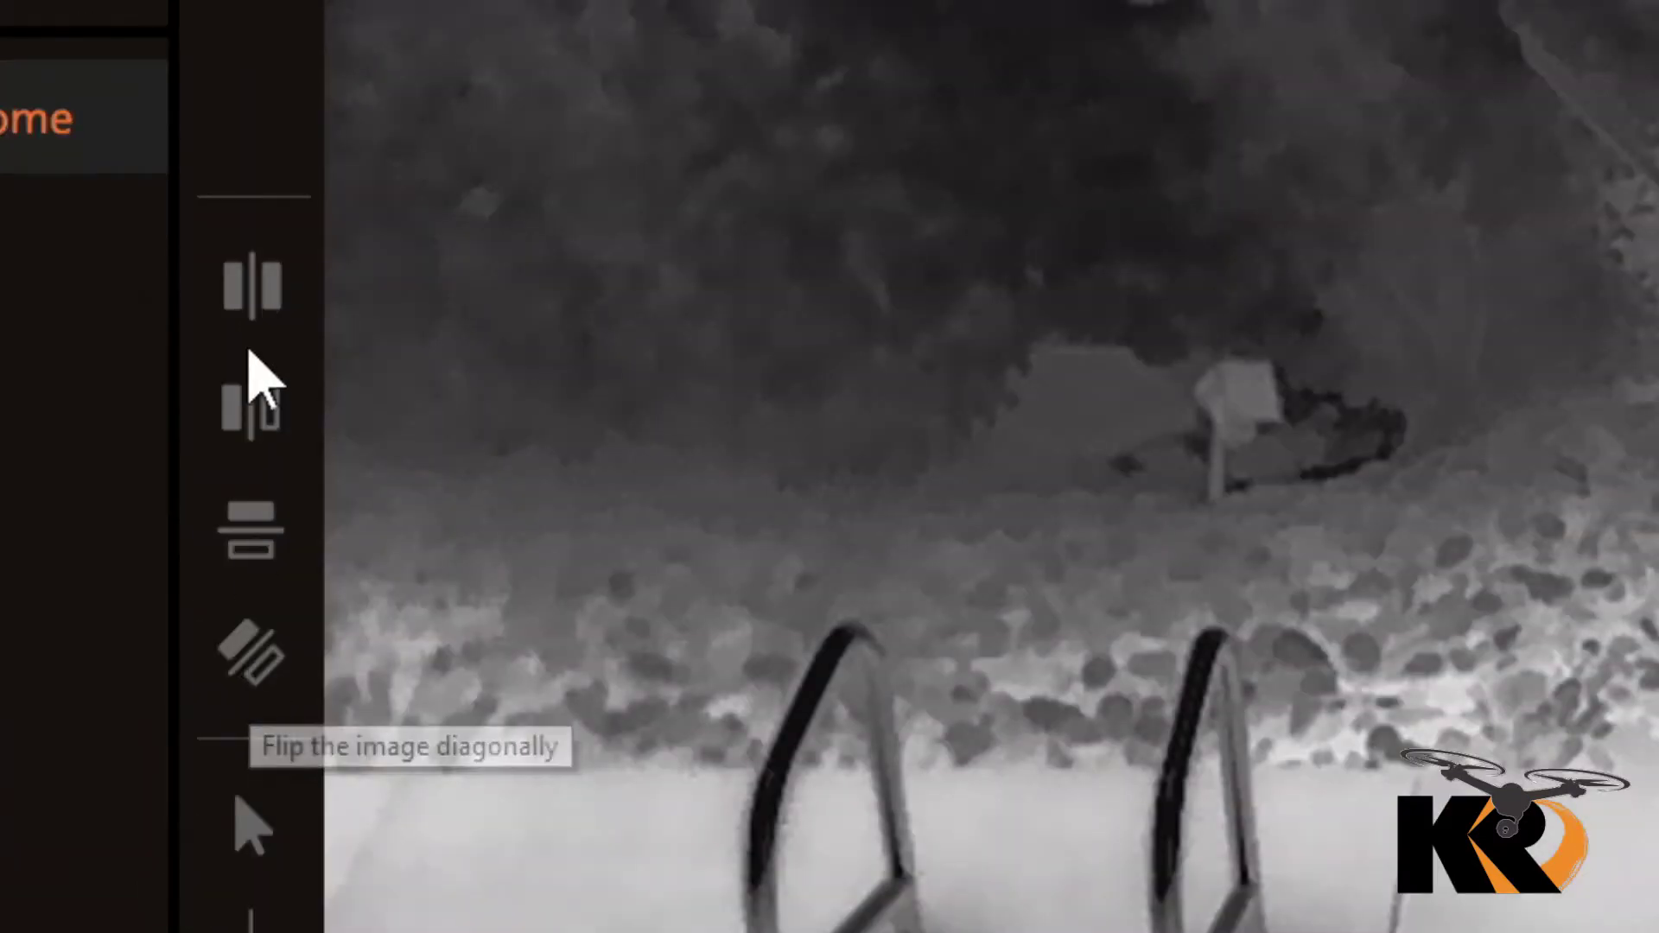
Try the left-right and upside-down flips, restoring the original orientation after each
click(252, 387)
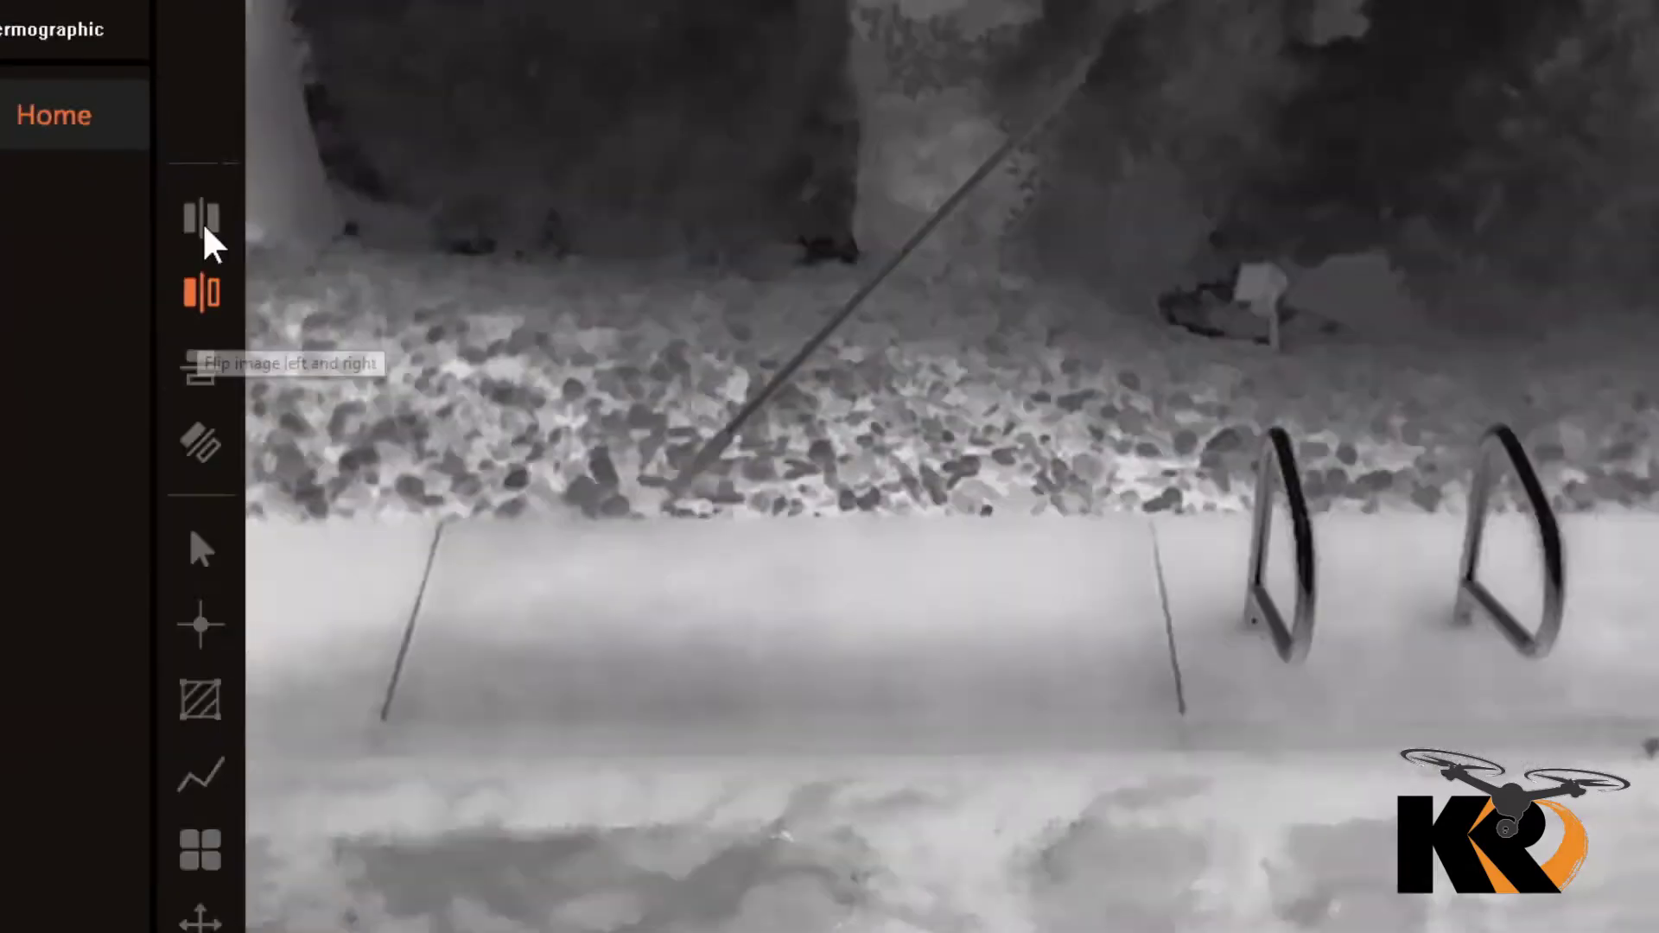
click(252, 285)
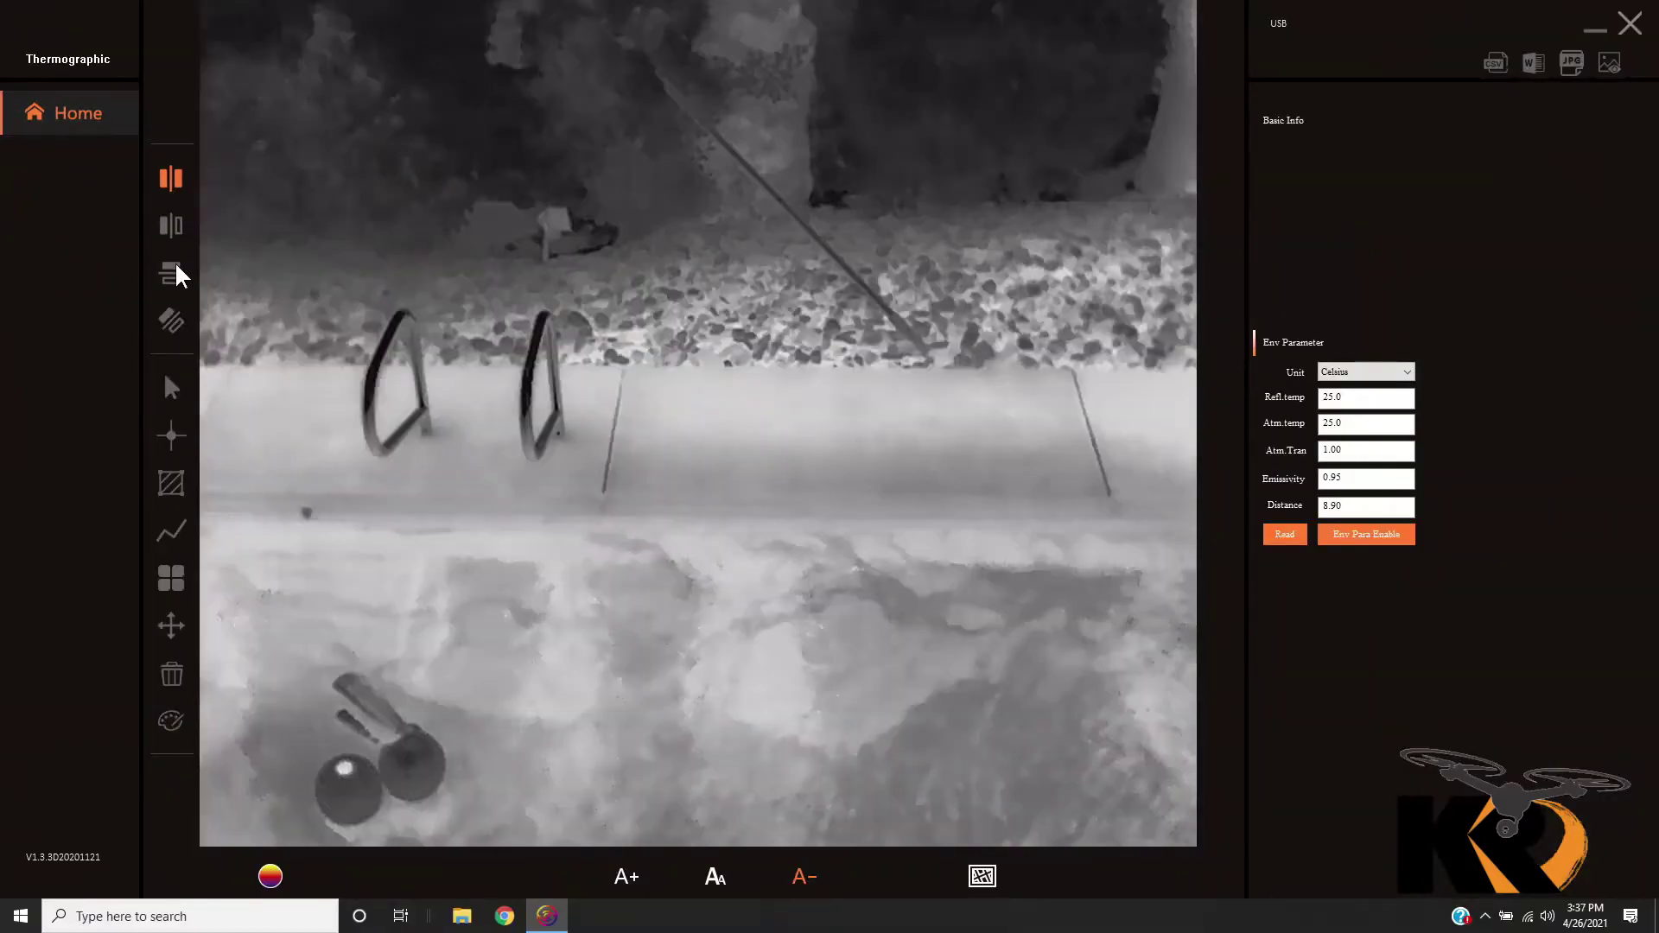
click(174, 261)
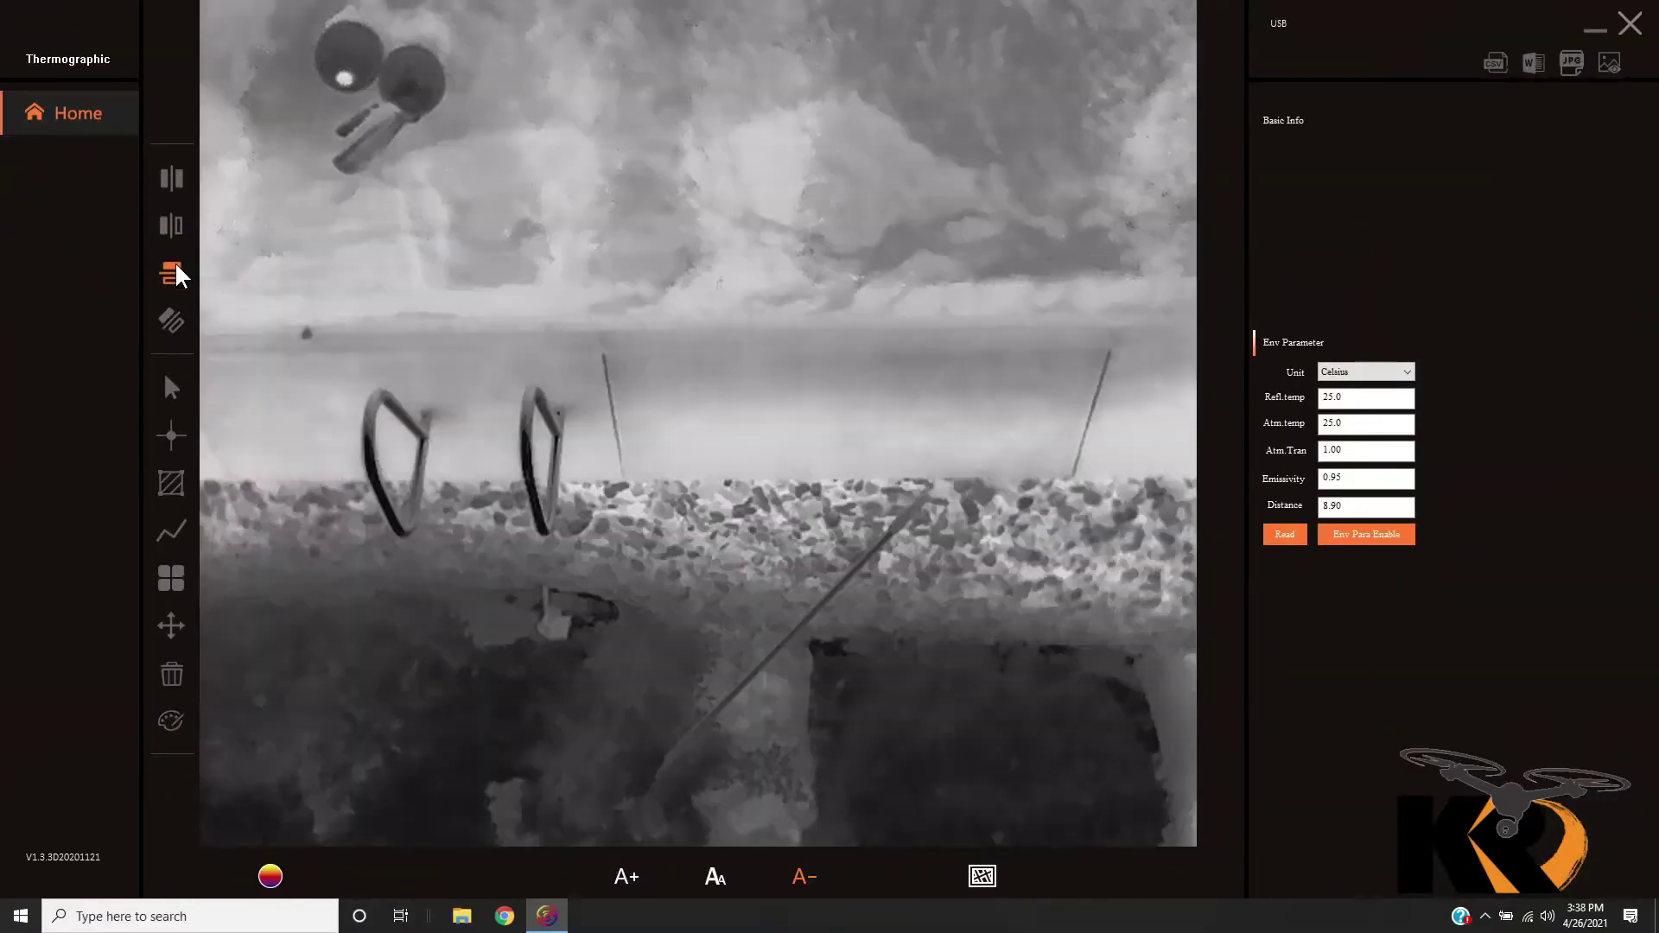
click(168, 184)
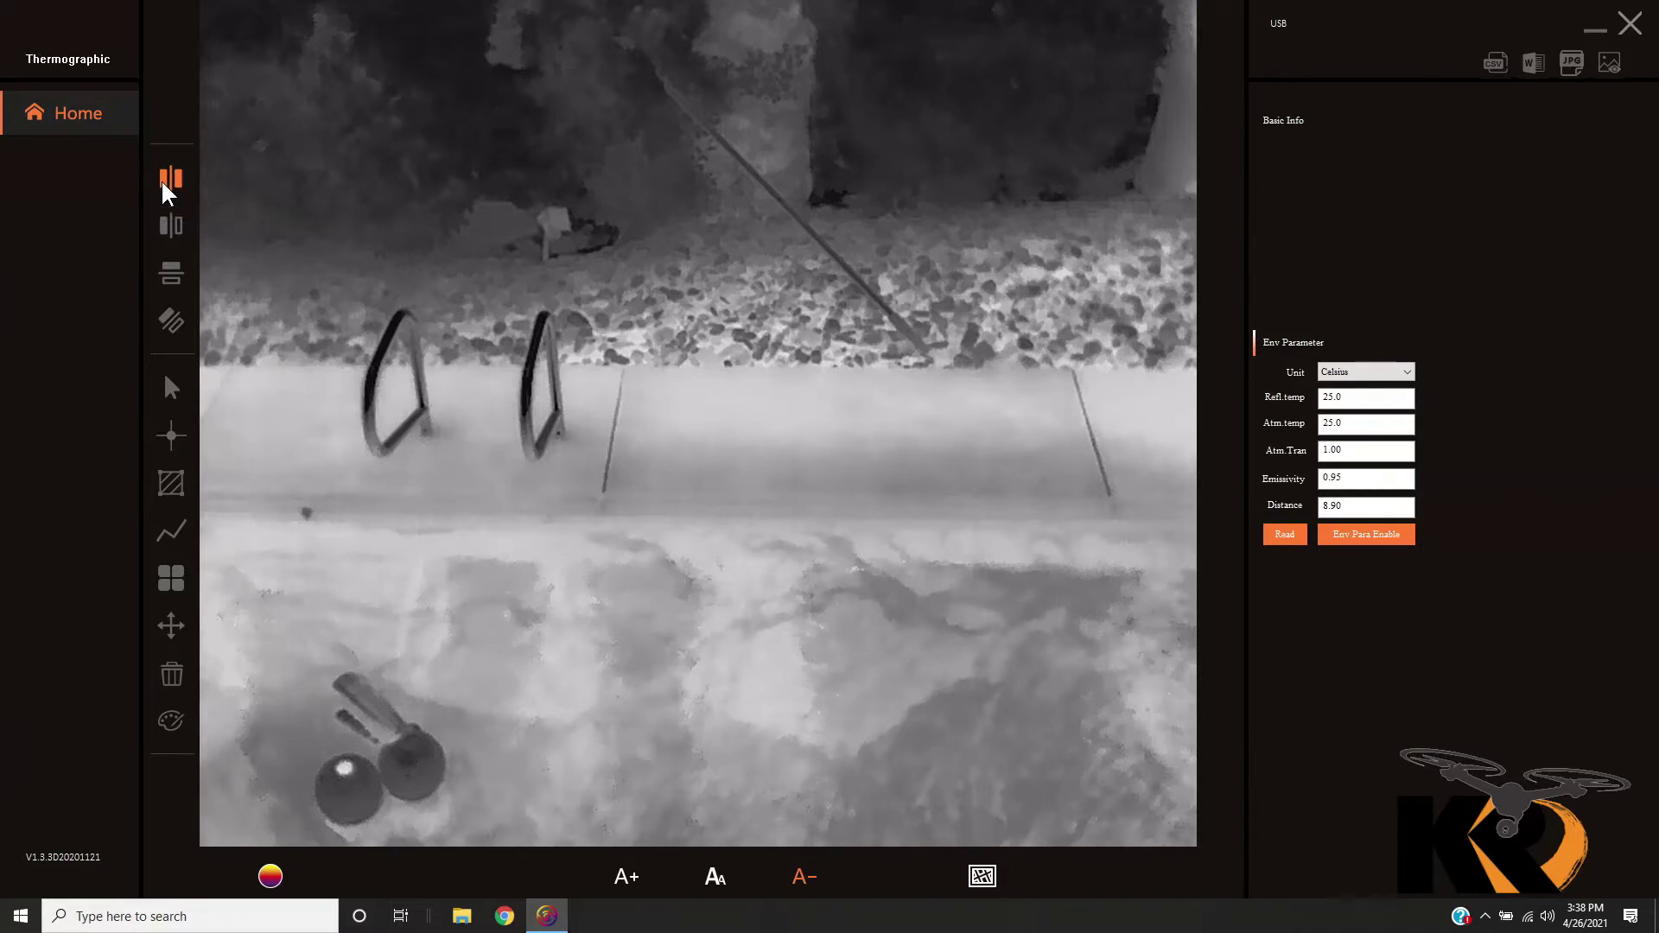
Try the diagonal flip, restore the orientation, and turn on hover temperature readings
click(173, 326)
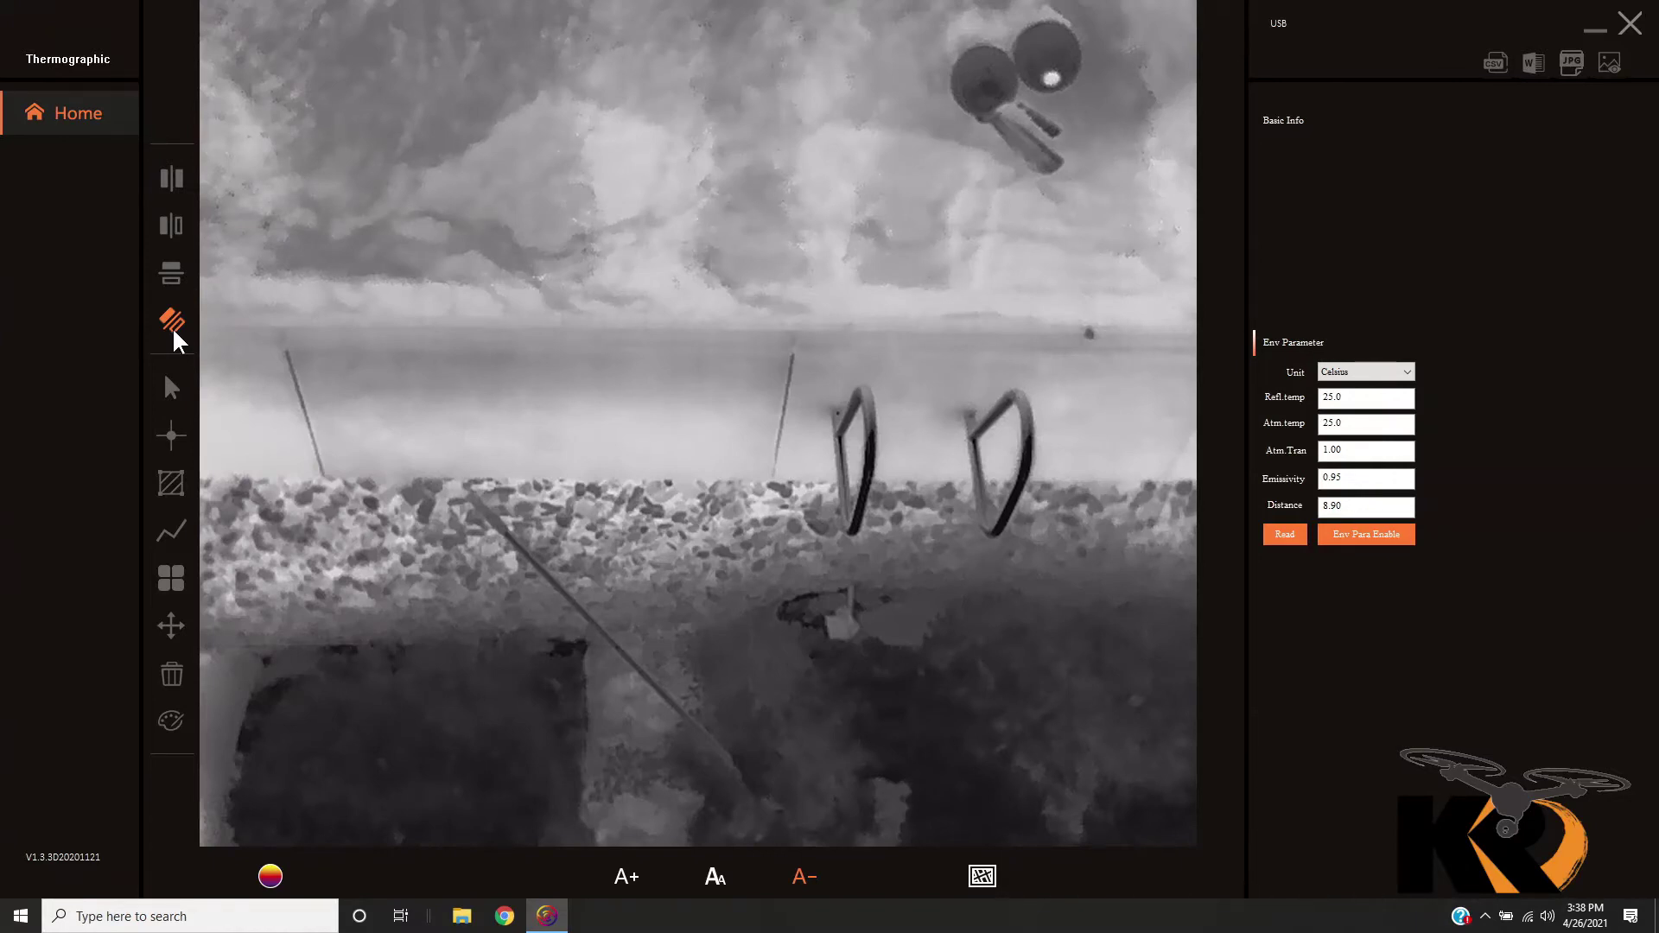
click(172, 168)
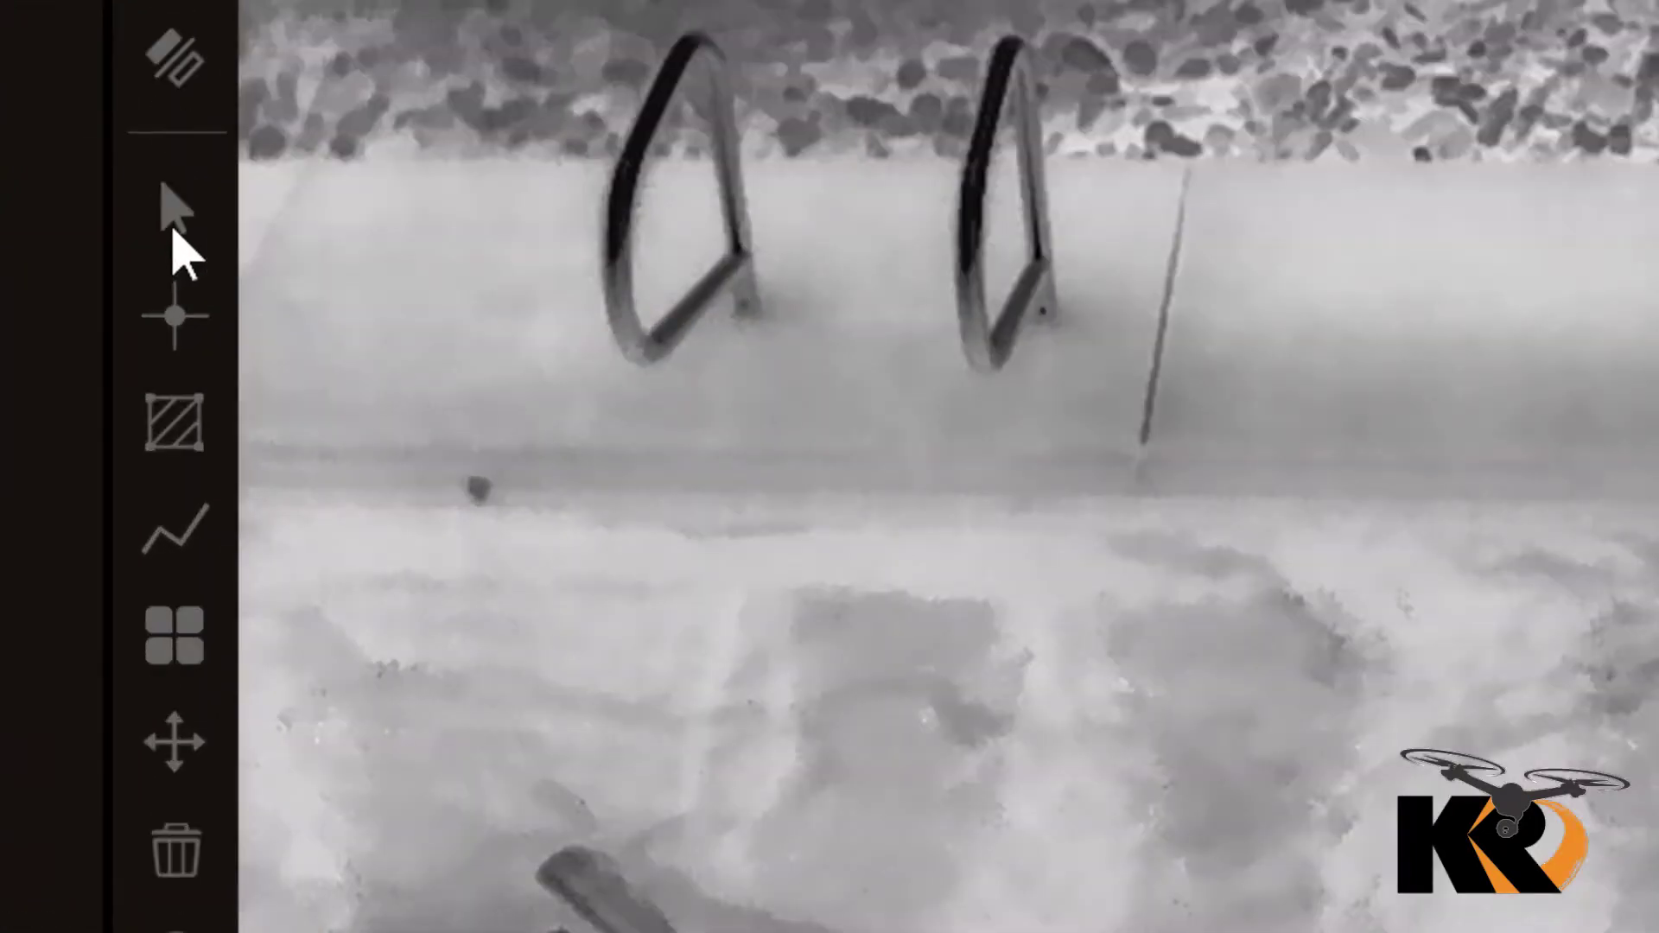
click(172, 230)
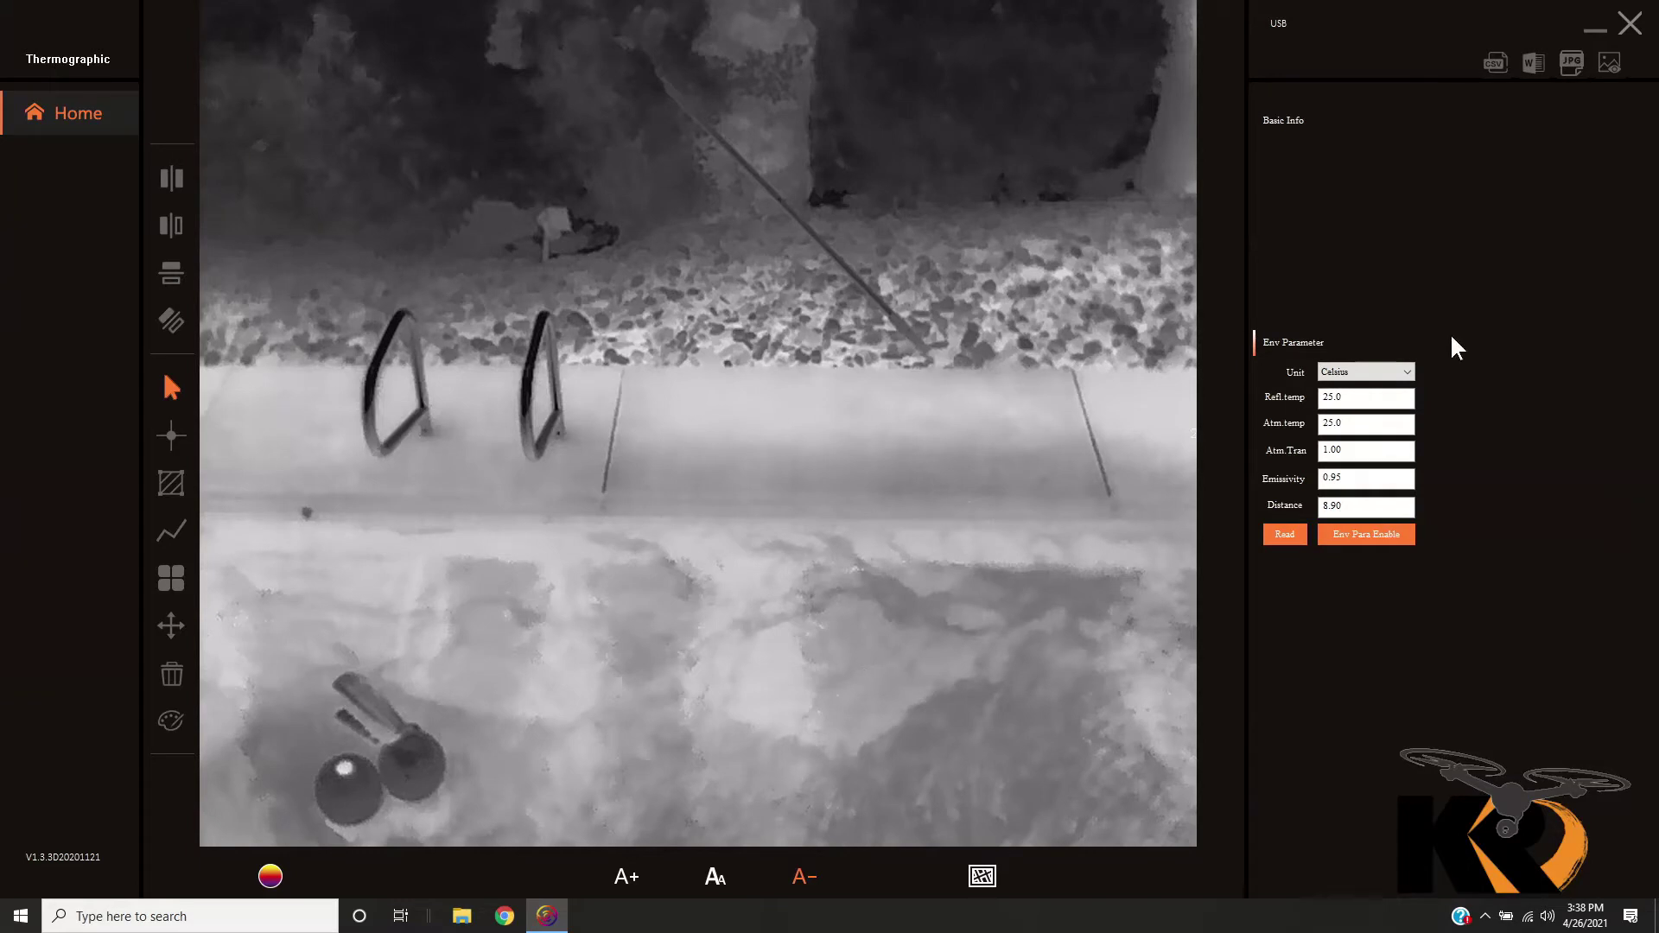
Change the Env Parameter unit from Celsius to Fahrenheit
click(1408, 371)
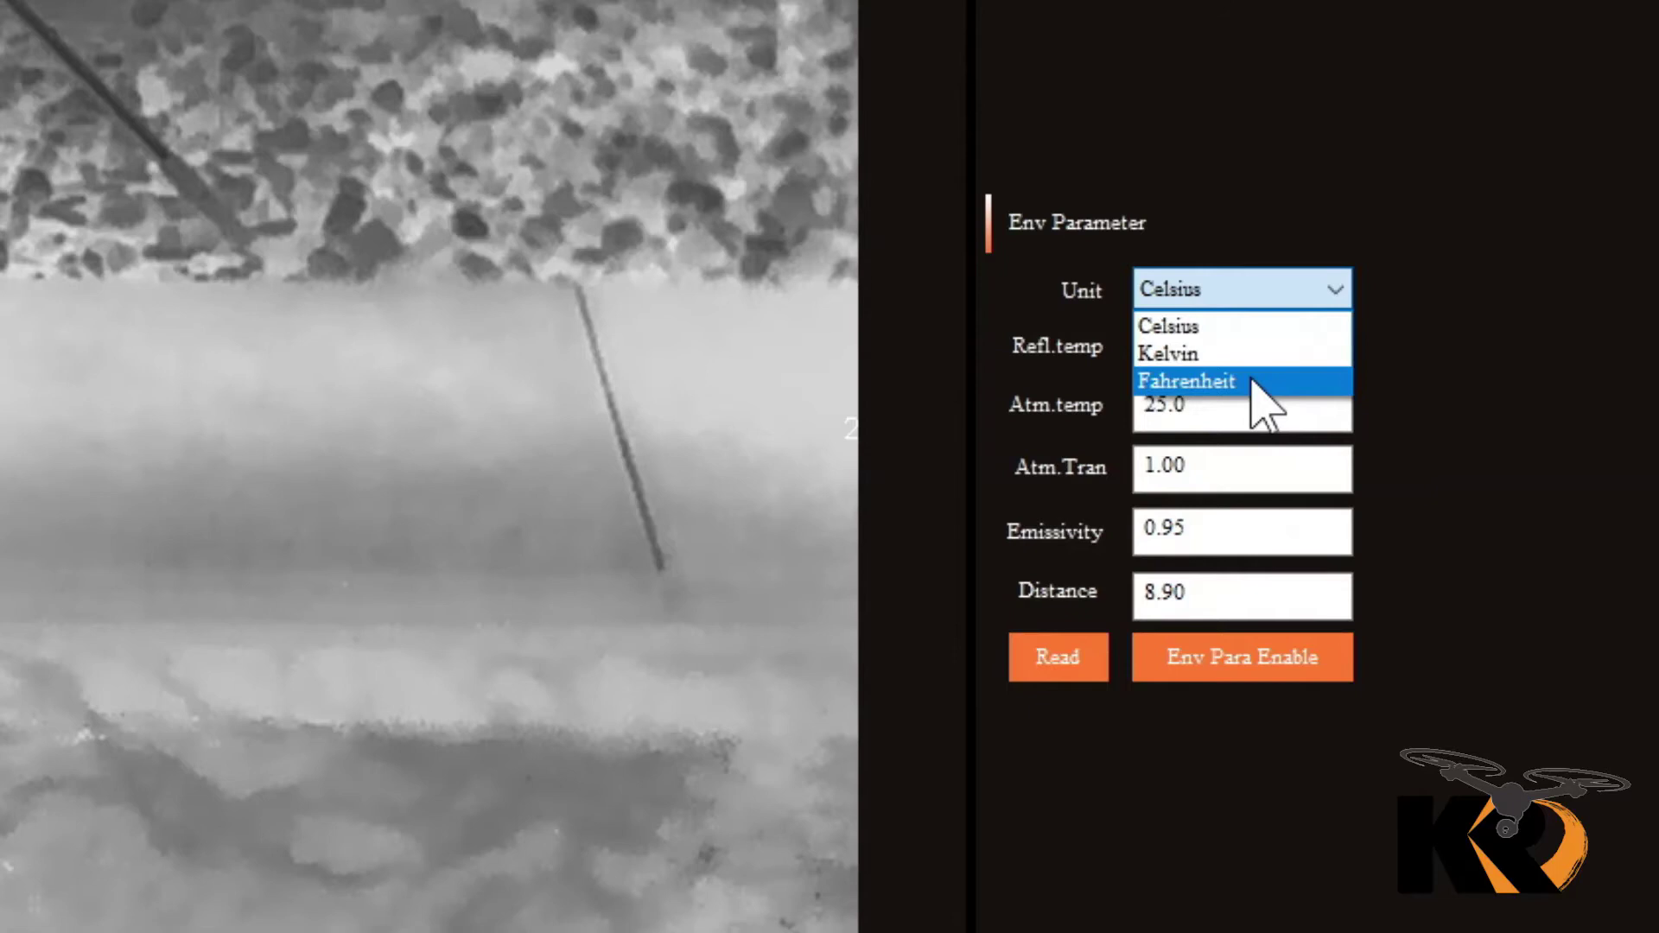
click(1251, 382)
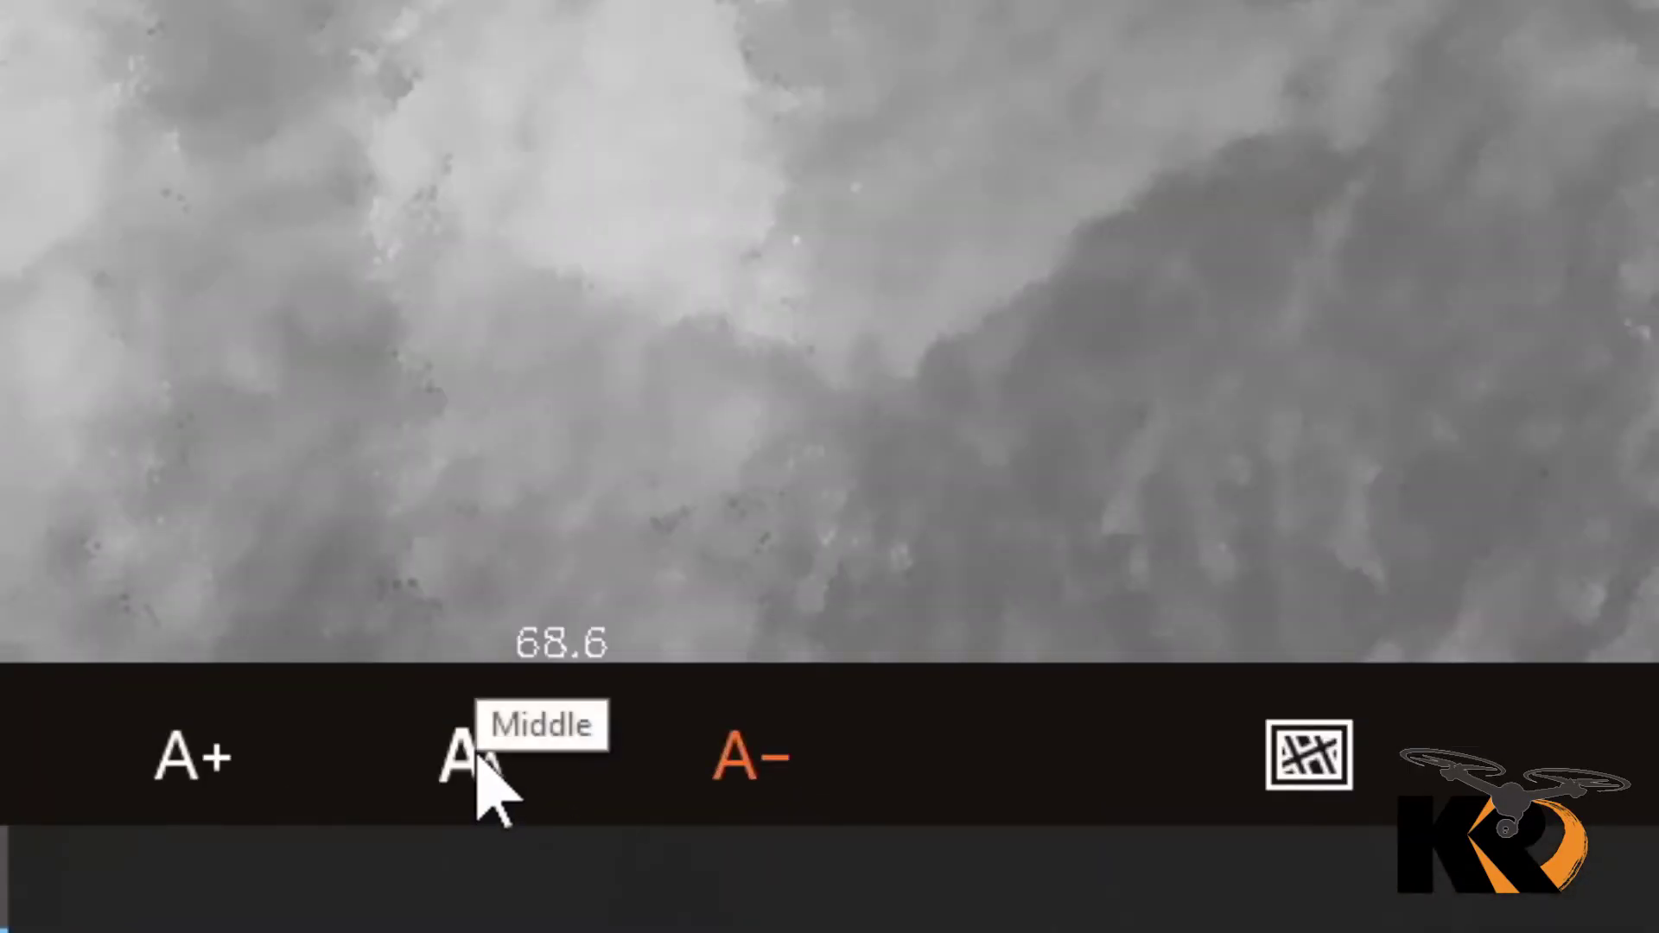
Set the on-image temperature label size to Middle
click(475, 776)
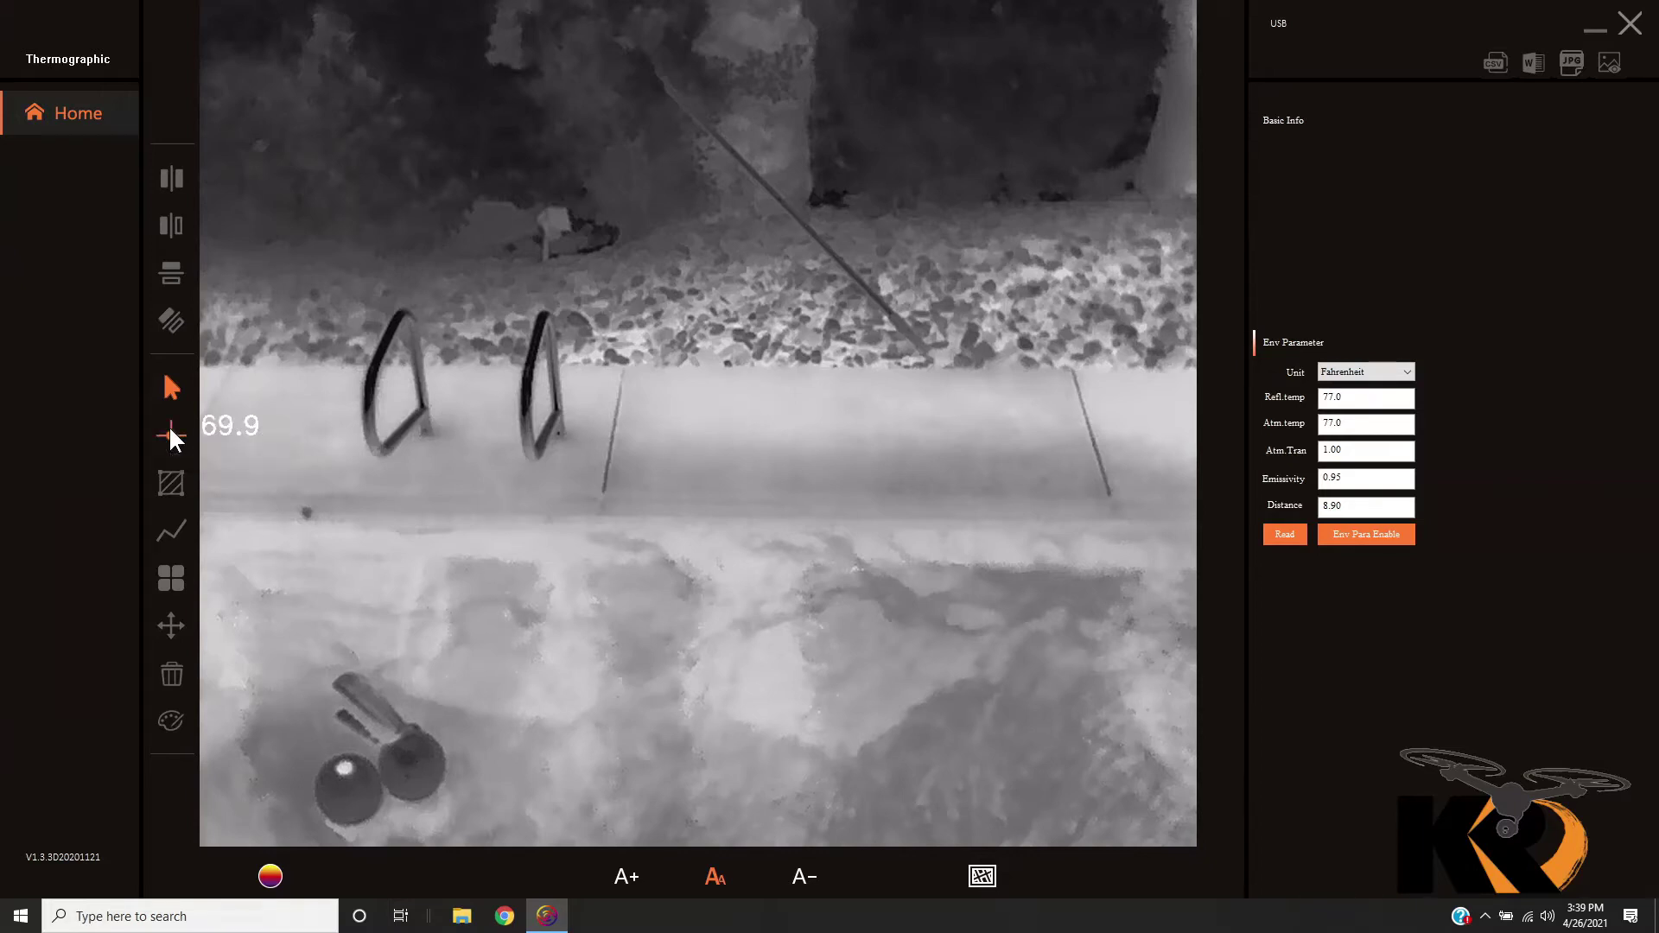
Place point P0 on the pool balls (70.6 °F) and P1 above the gravel (64.1 °F)
click(345, 767)
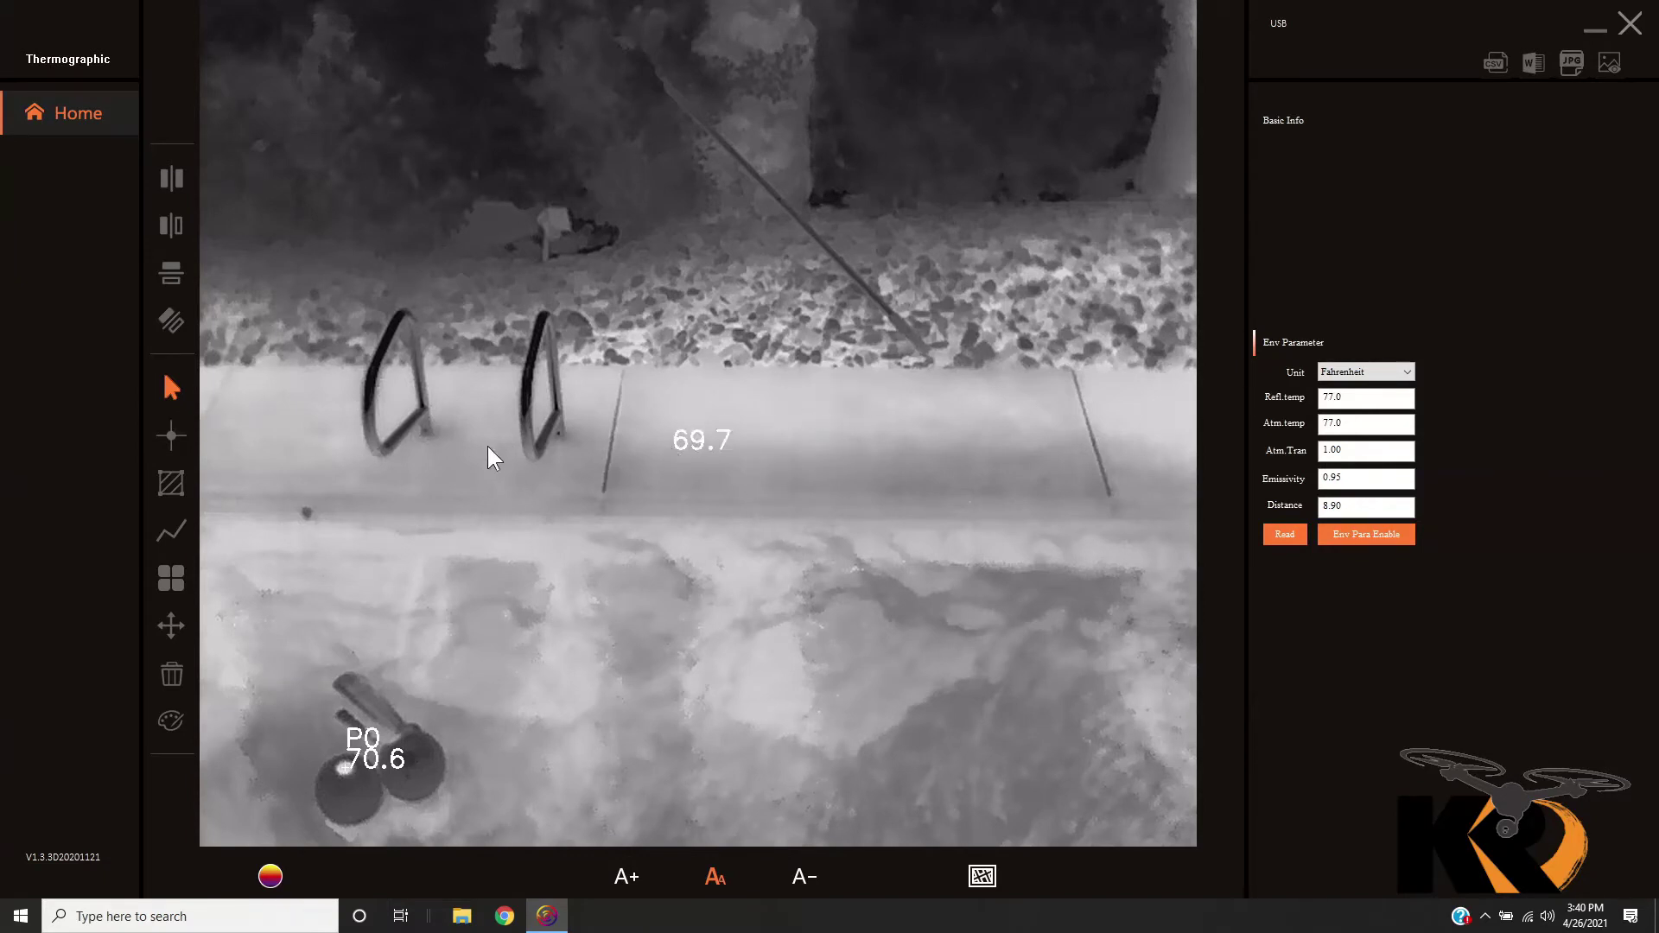
click(172, 437)
key(Escape)
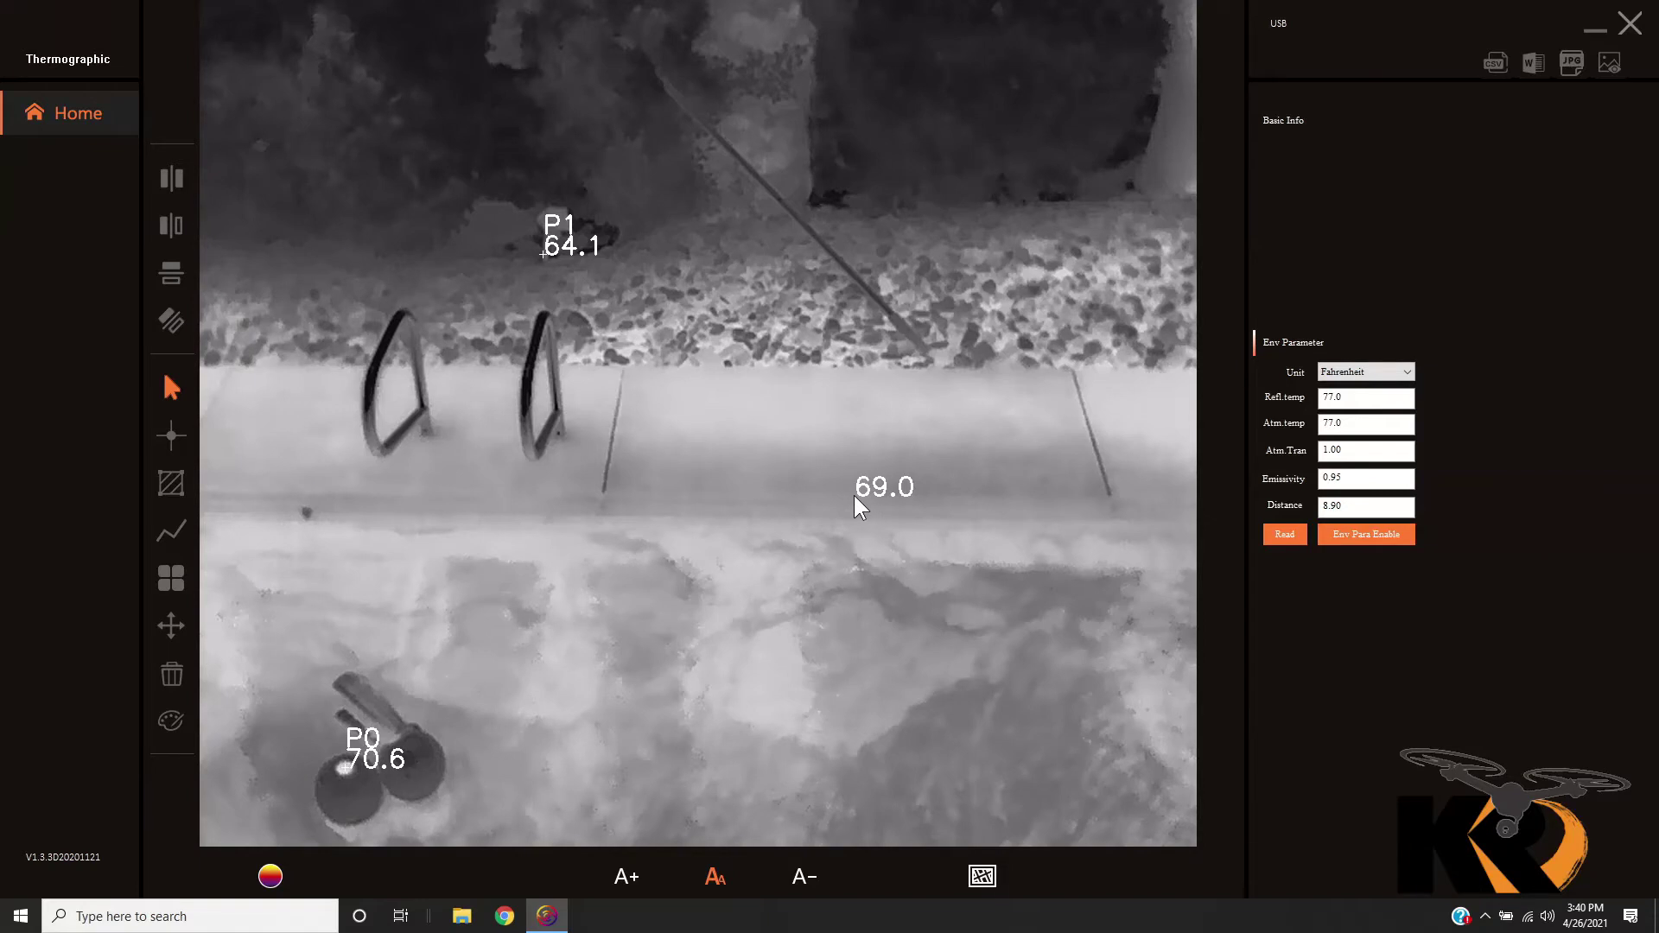
click(177, 491)
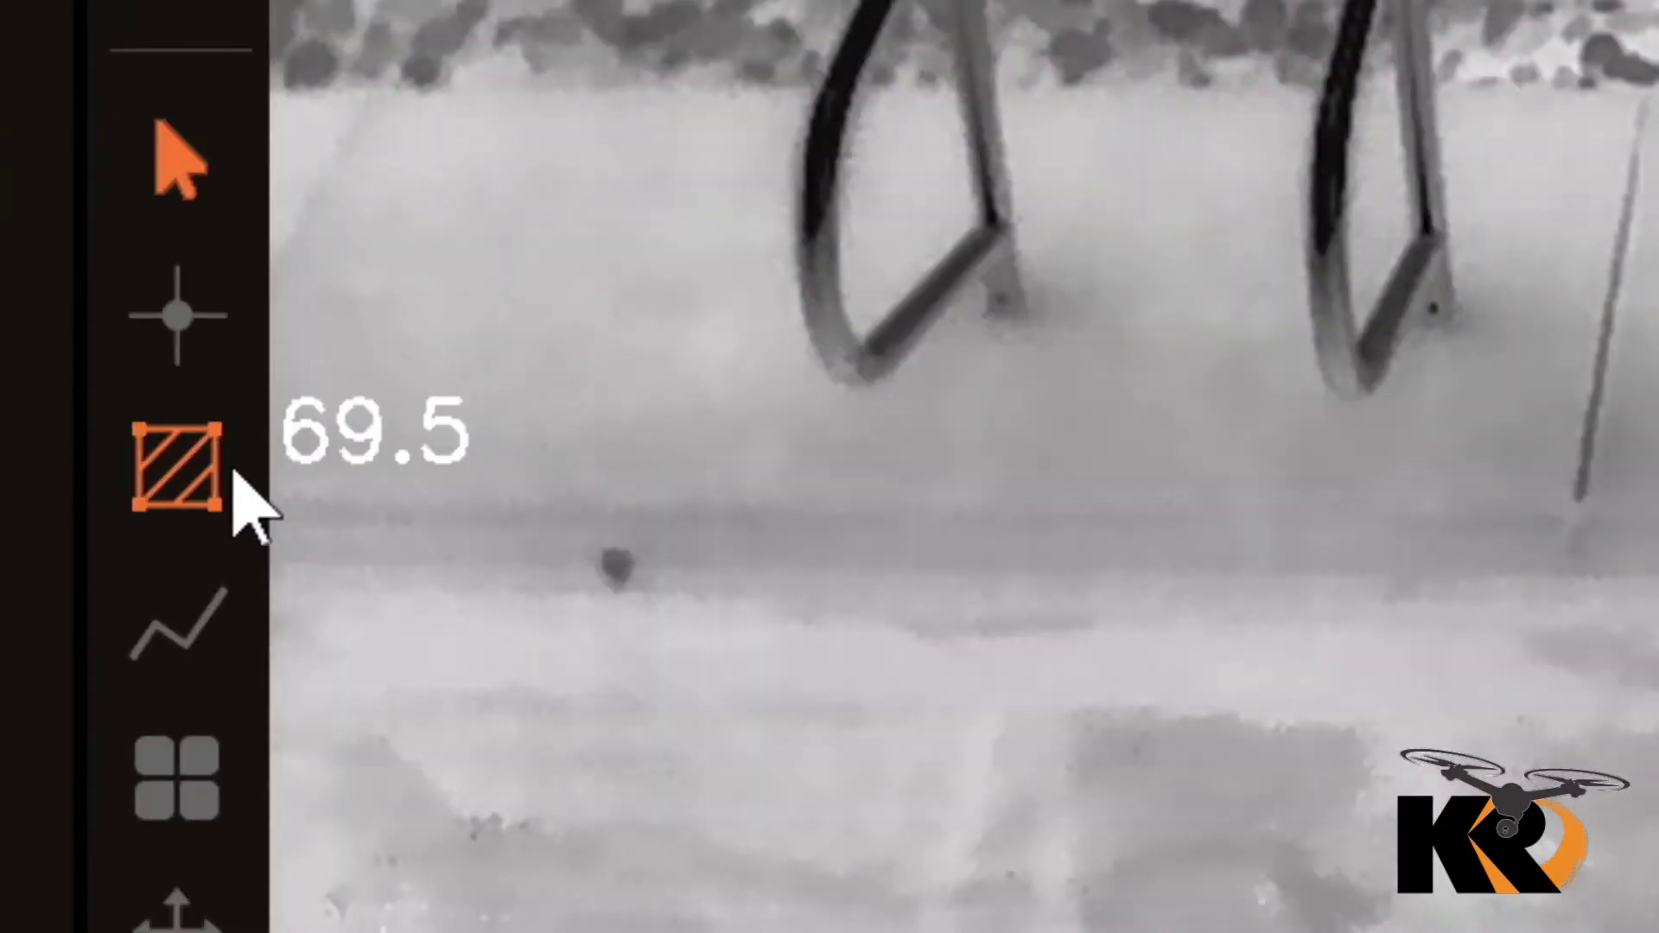
Draw a measurement rectangle over the right pool edge: MIN 67.5, AVG 69.0, MAX 70.4 °F
click(178, 501)
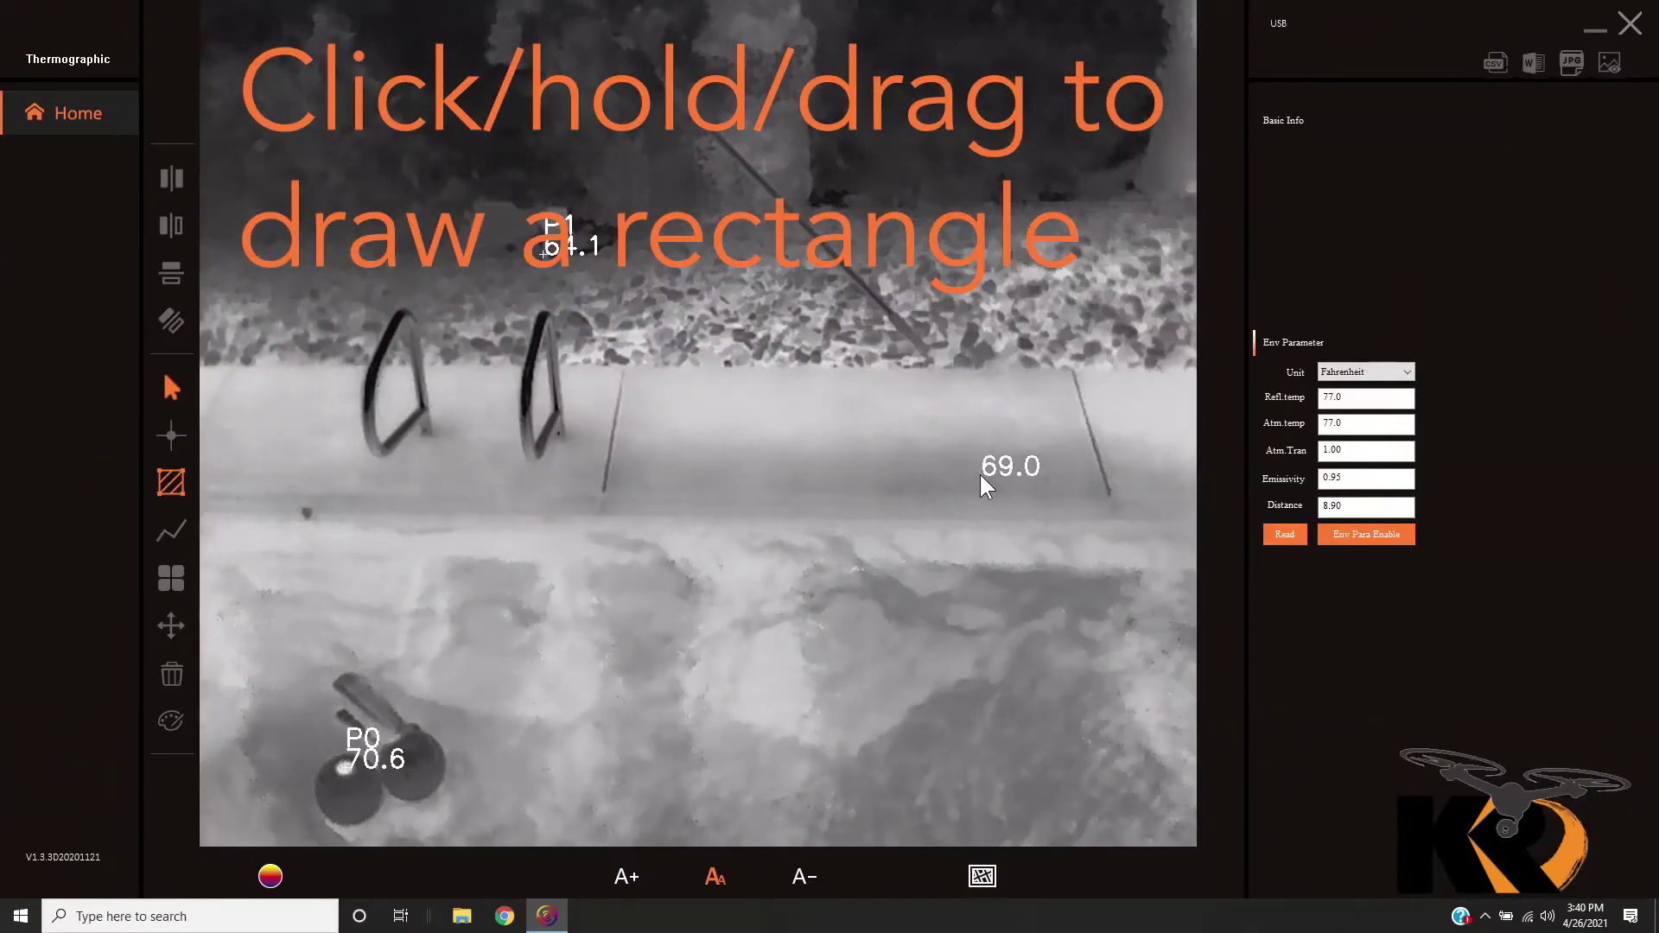
drag(979, 475, 1085, 655)
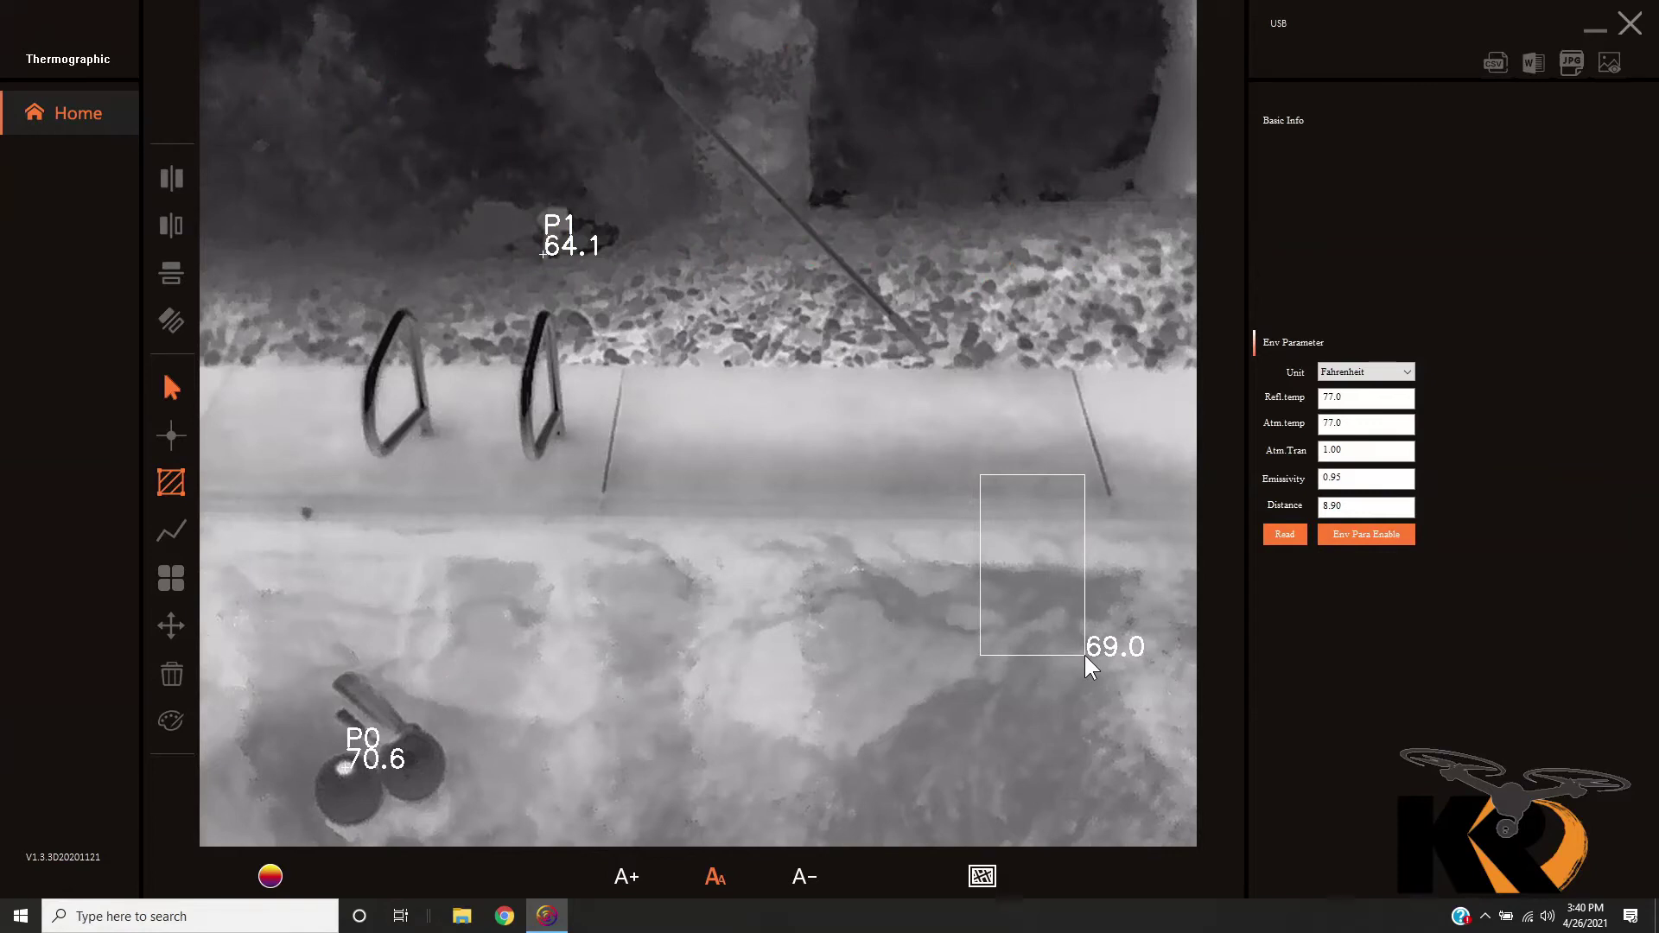
drag(1085, 655, 1085, 655)
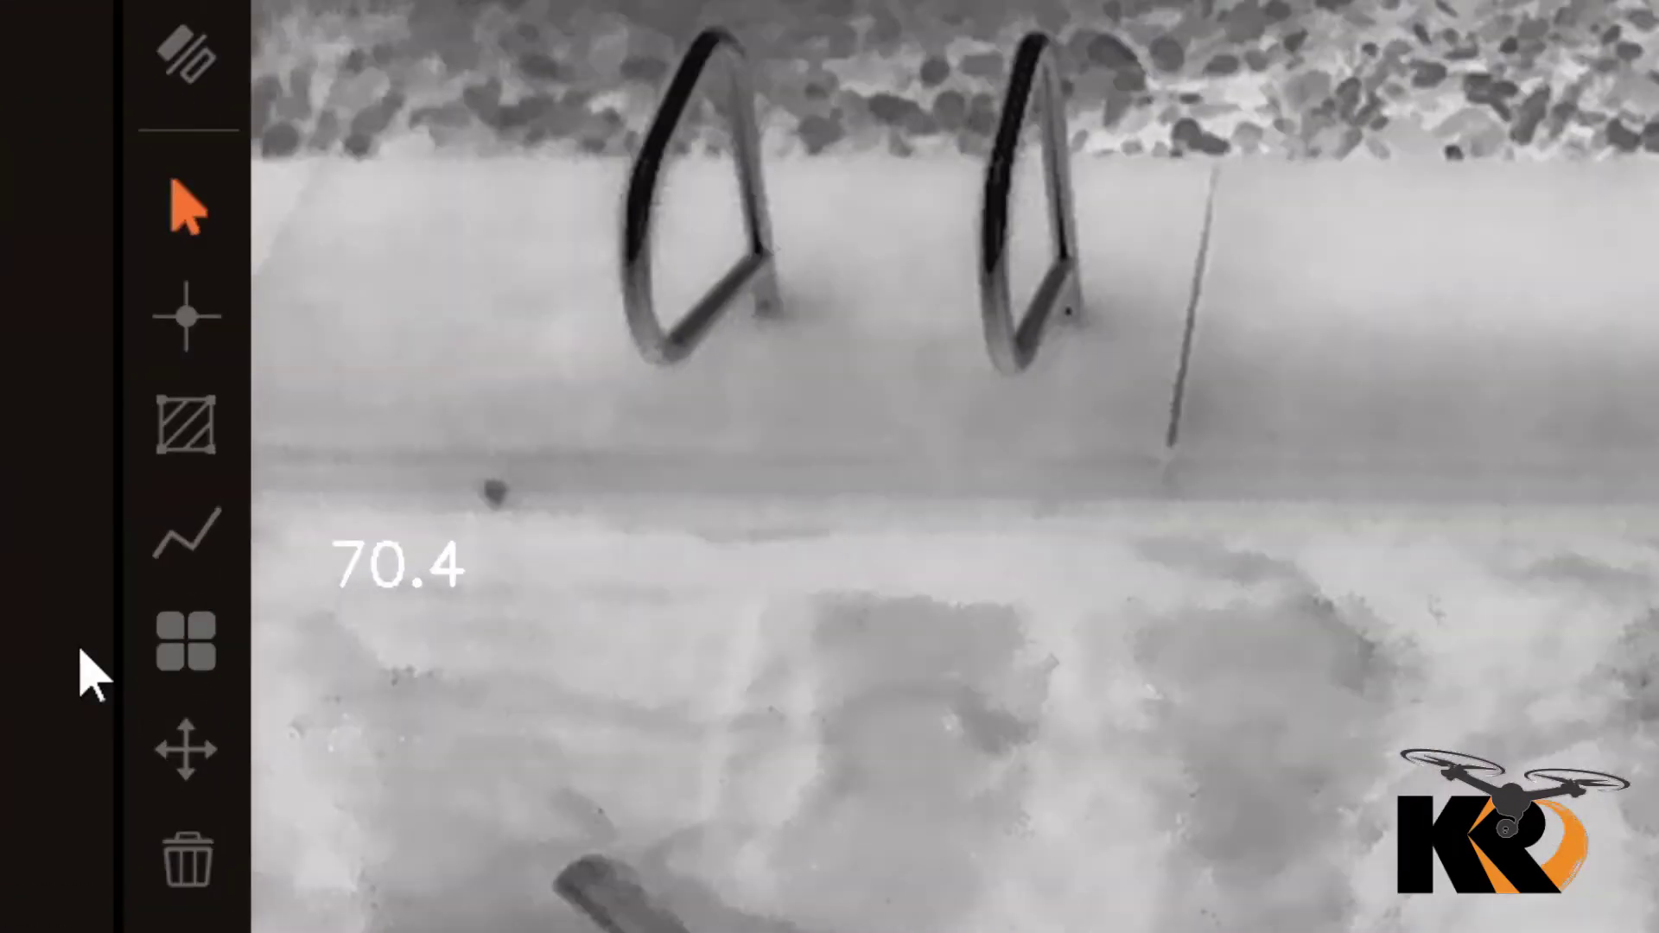
click(185, 546)
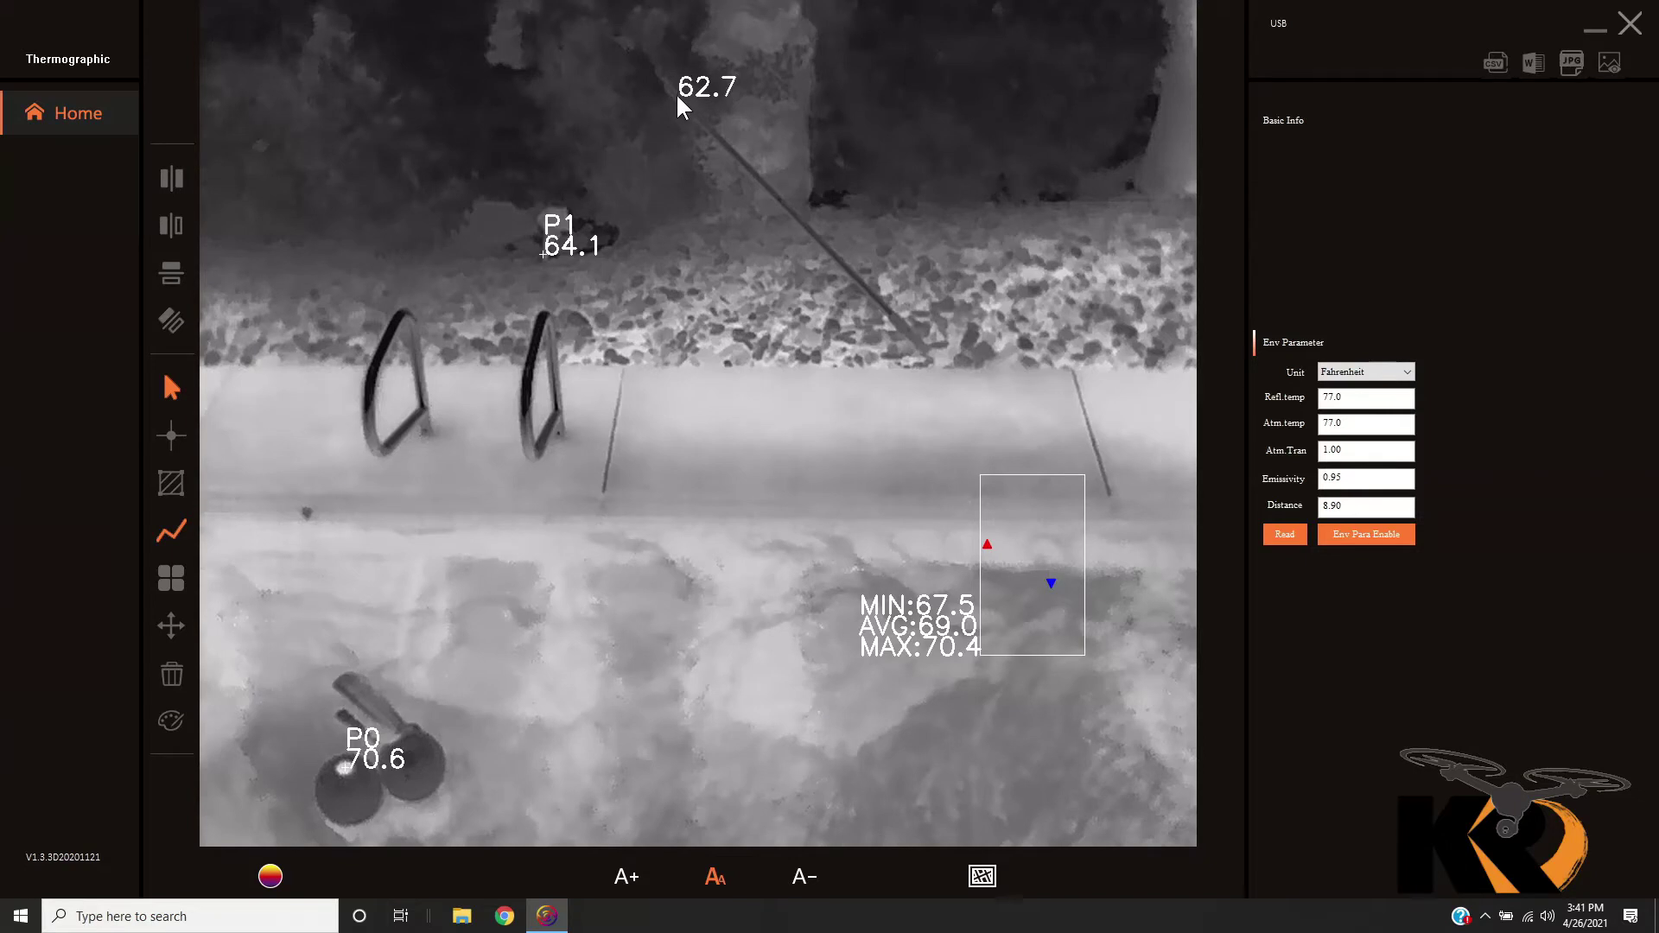
Draw line L0 along the diagonal pole, reading MIN 62.1, AVG 63.4, MAX 64.1 °F
drag(676, 92, 885, 307)
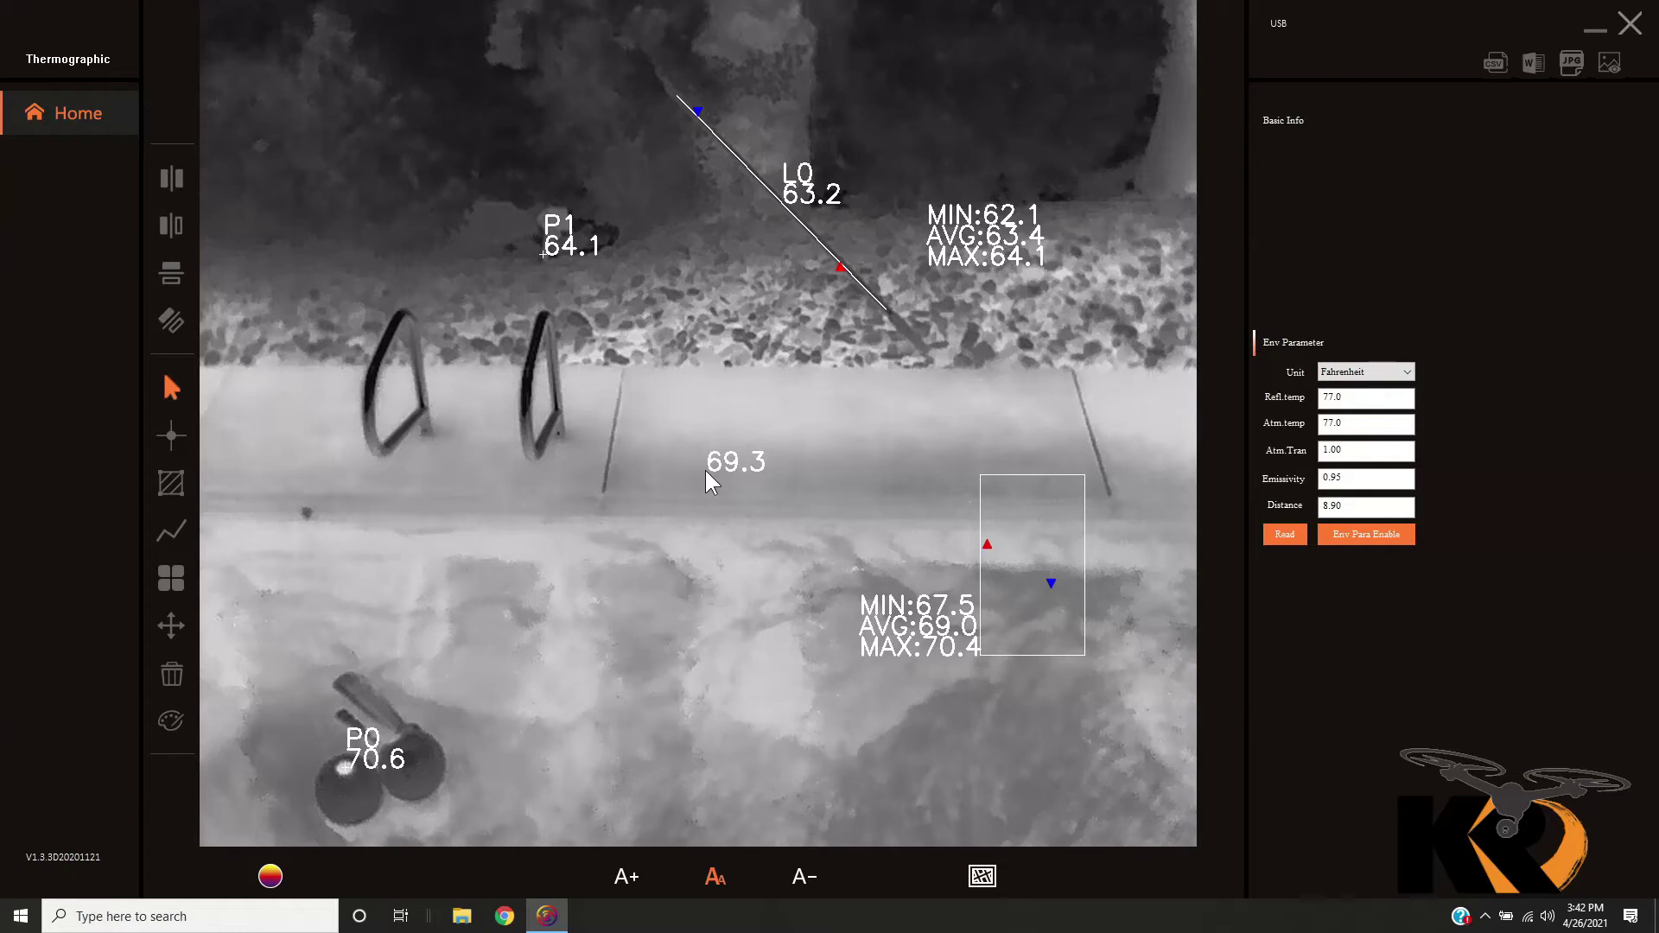
click(172, 574)
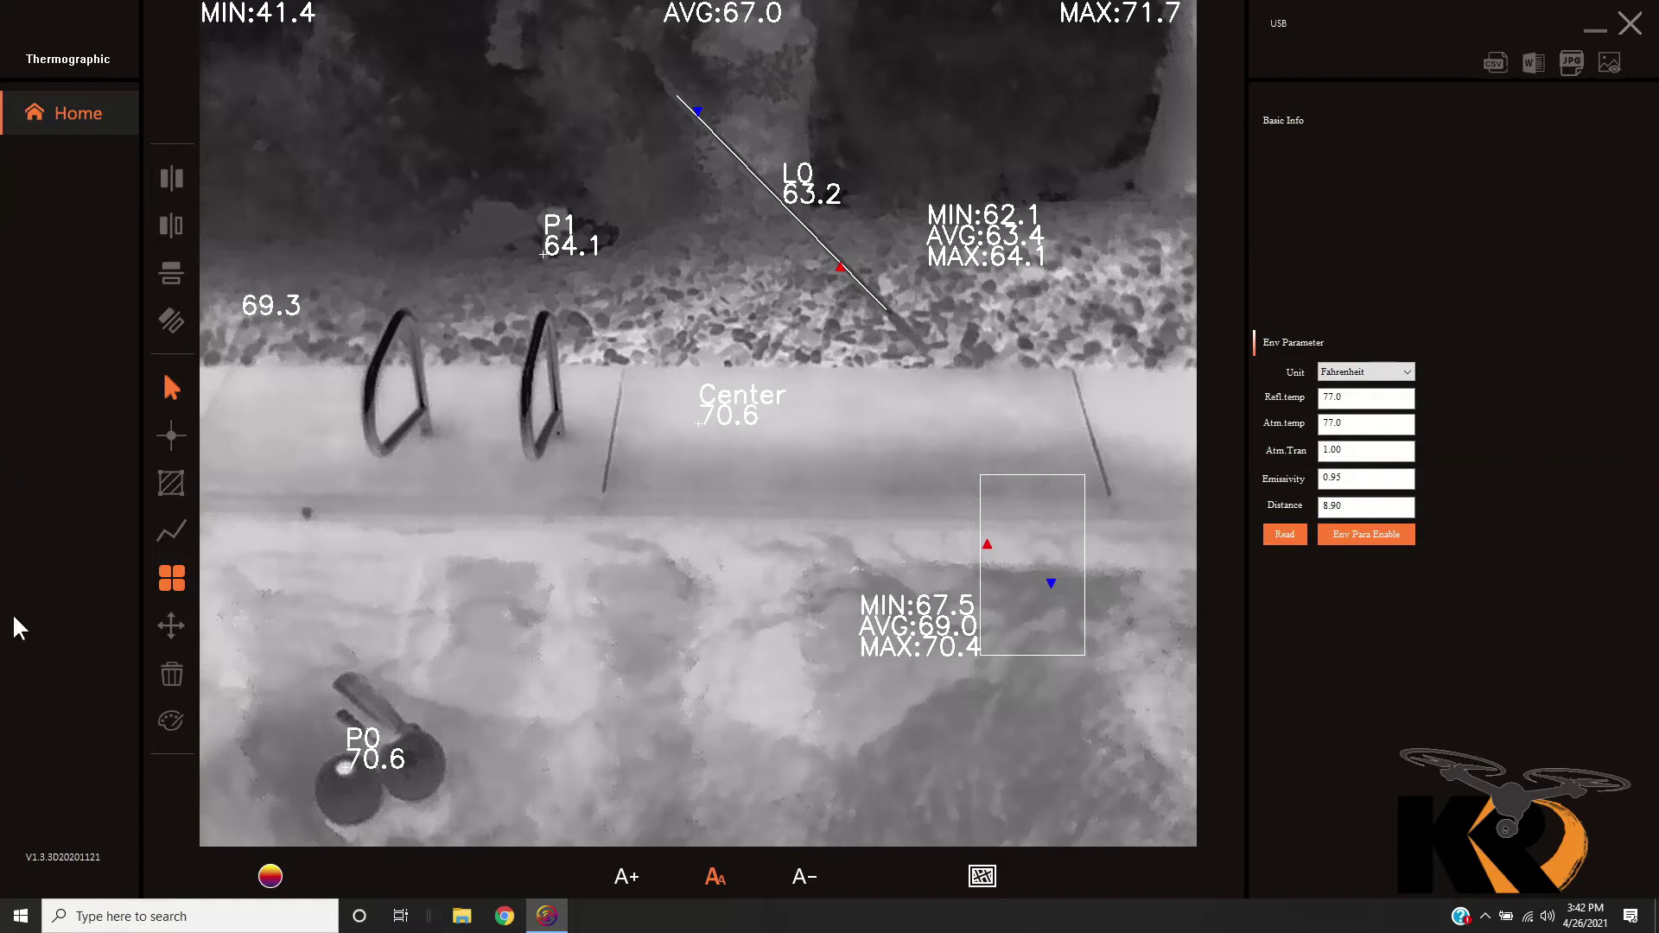
click(168, 584)
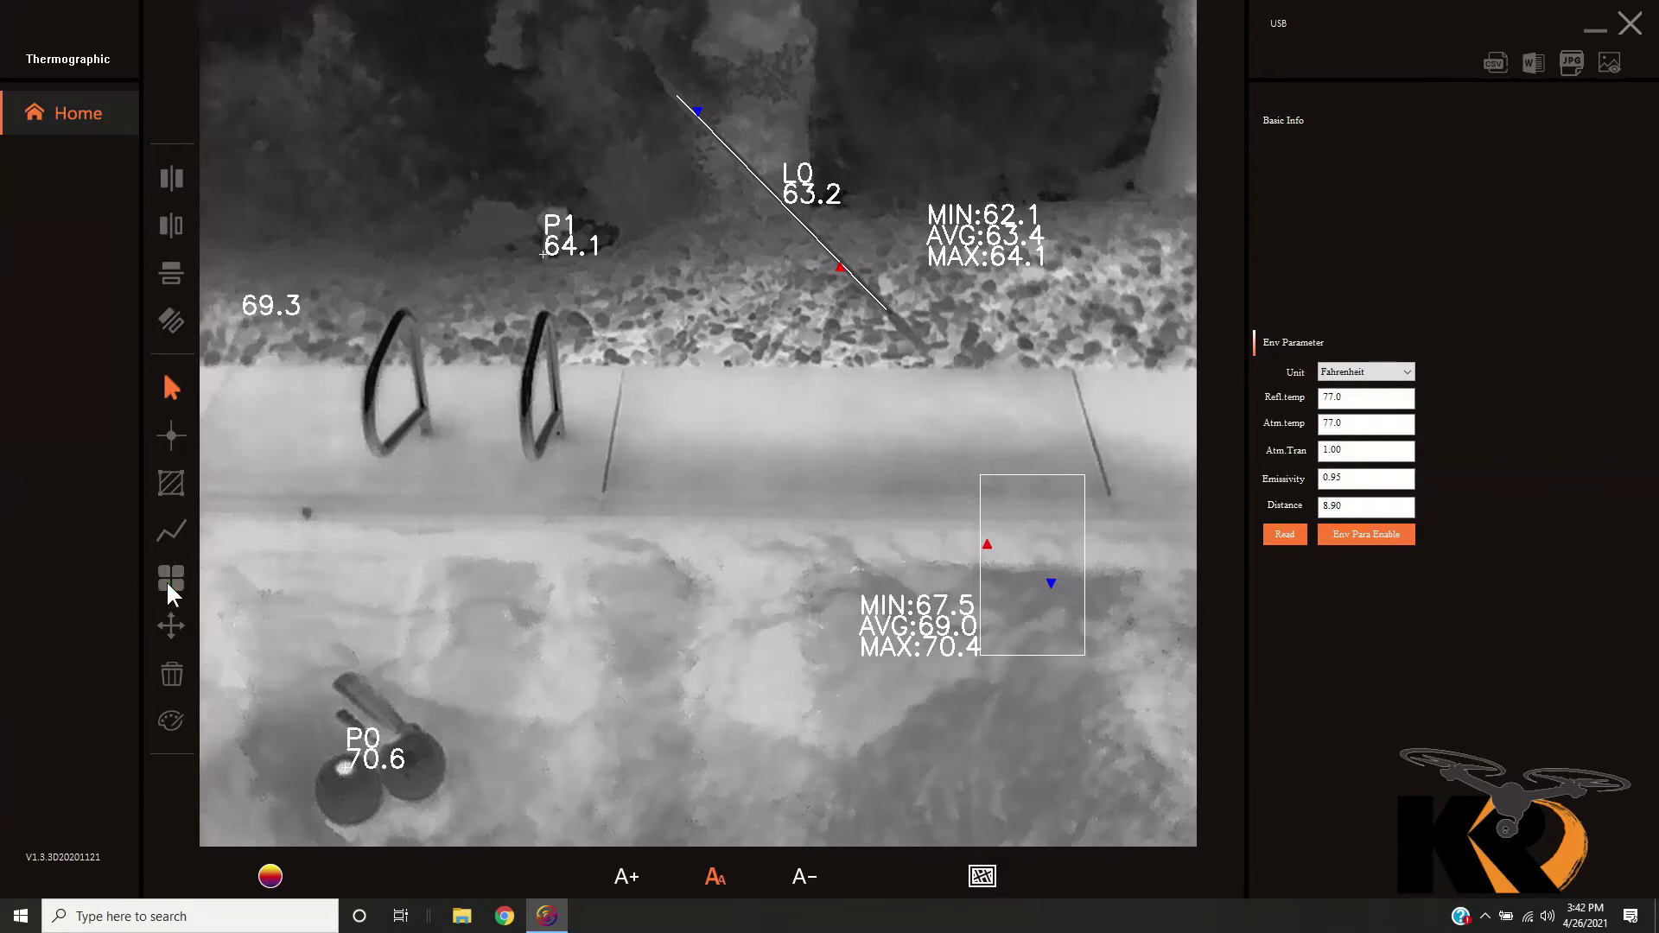
click(169, 586)
click(168, 584)
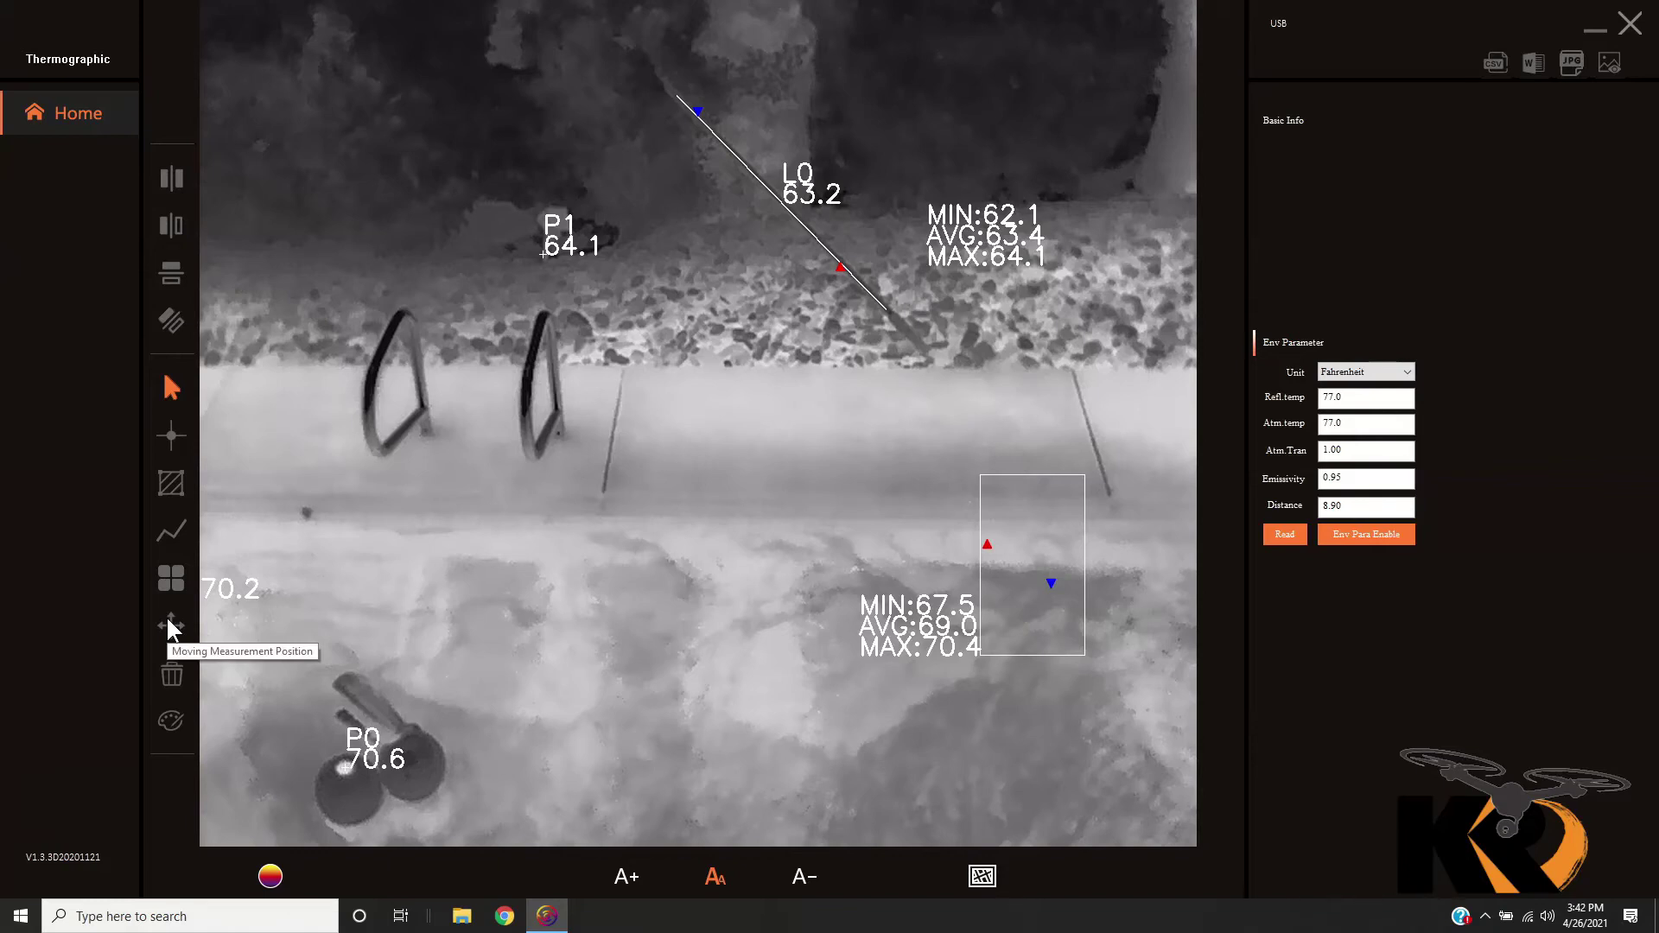
Drag point P0 to several spots on the image to compare its readings
click(169, 622)
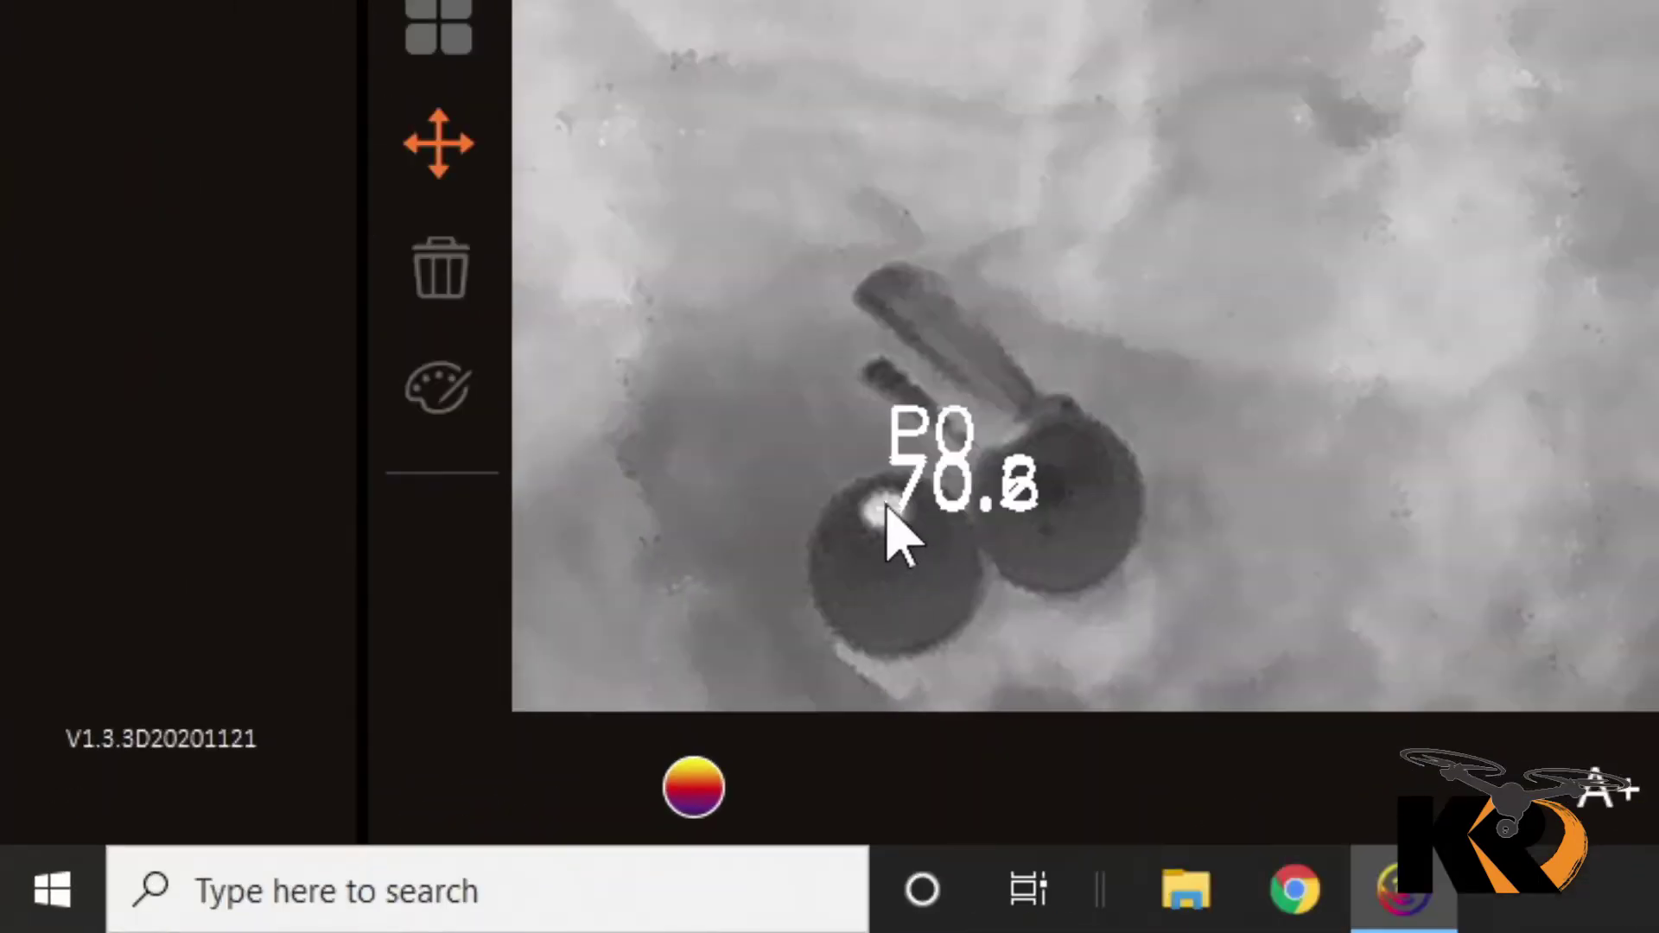
drag(888, 507, 933, 540)
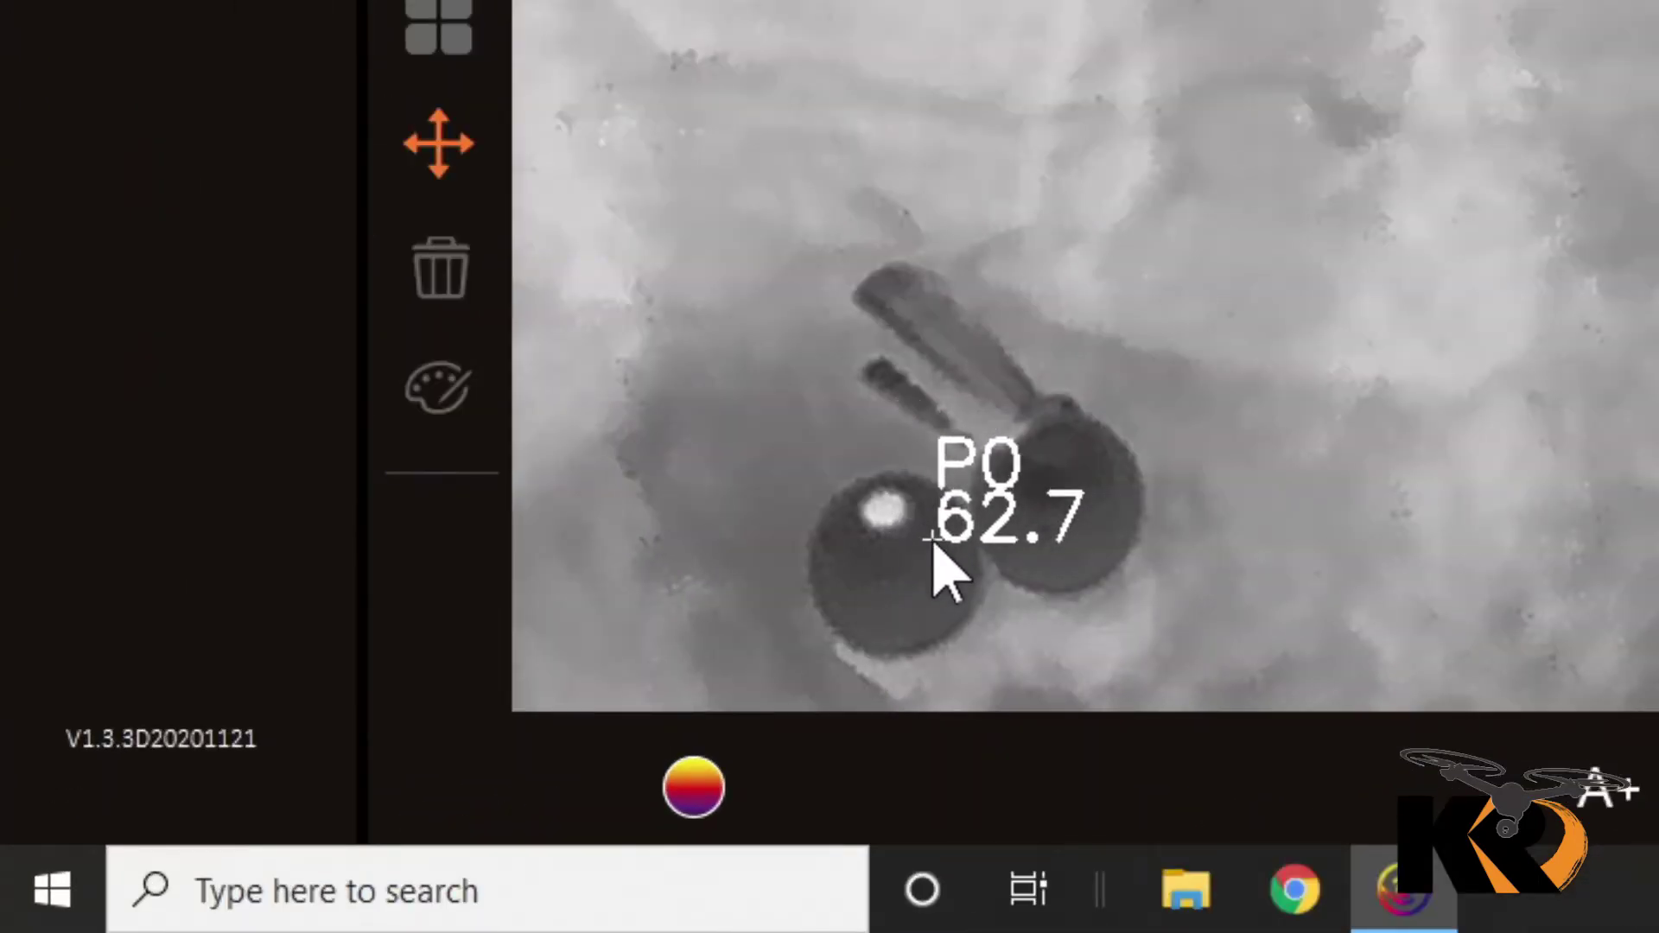
mouse_move(933, 542)
mouse_down()
mouse_move(467, 168)
mouse_move(596, 220)
mouse_up()
mouse_move(650, 280)
mouse_down()
mouse_move(832, 426)
mouse_move(887, 510)
mouse_up()
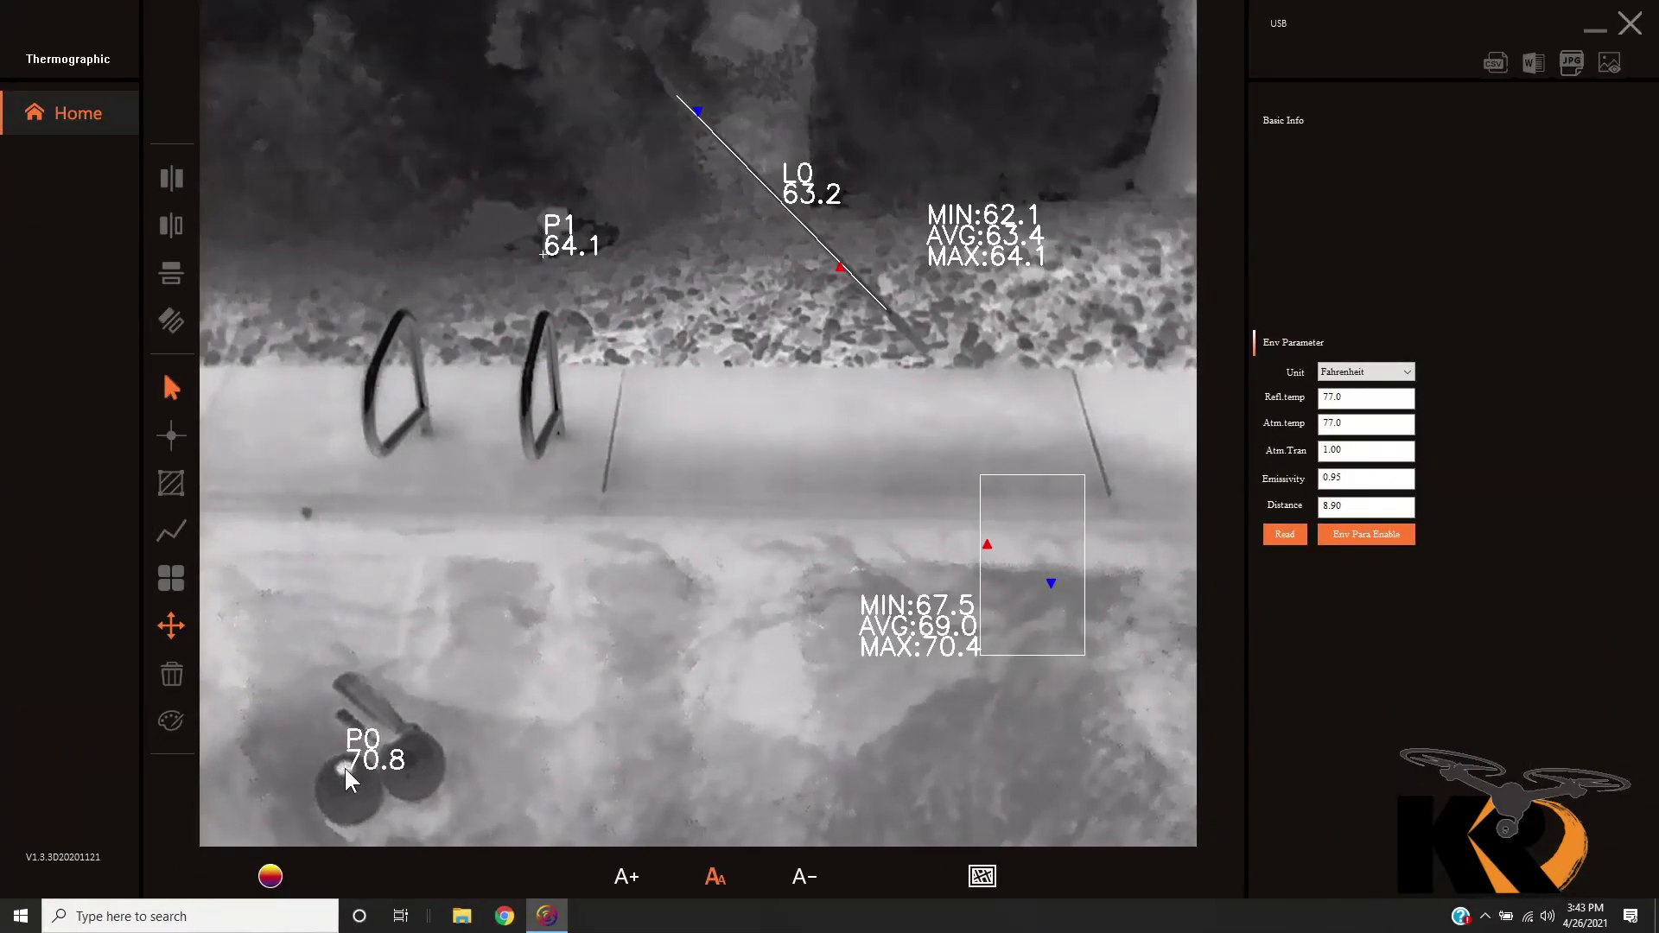
drag(345, 769, 8, 595)
Settle P0 back on the ball and close Thermographic with Alt+F4
drag(337, 767, 345, 765)
mouse_move(270, 766)
mouse_down()
mouse_move(358, 769)
mouse_move(344, 767)
mouse_up()
key(alt+F4)
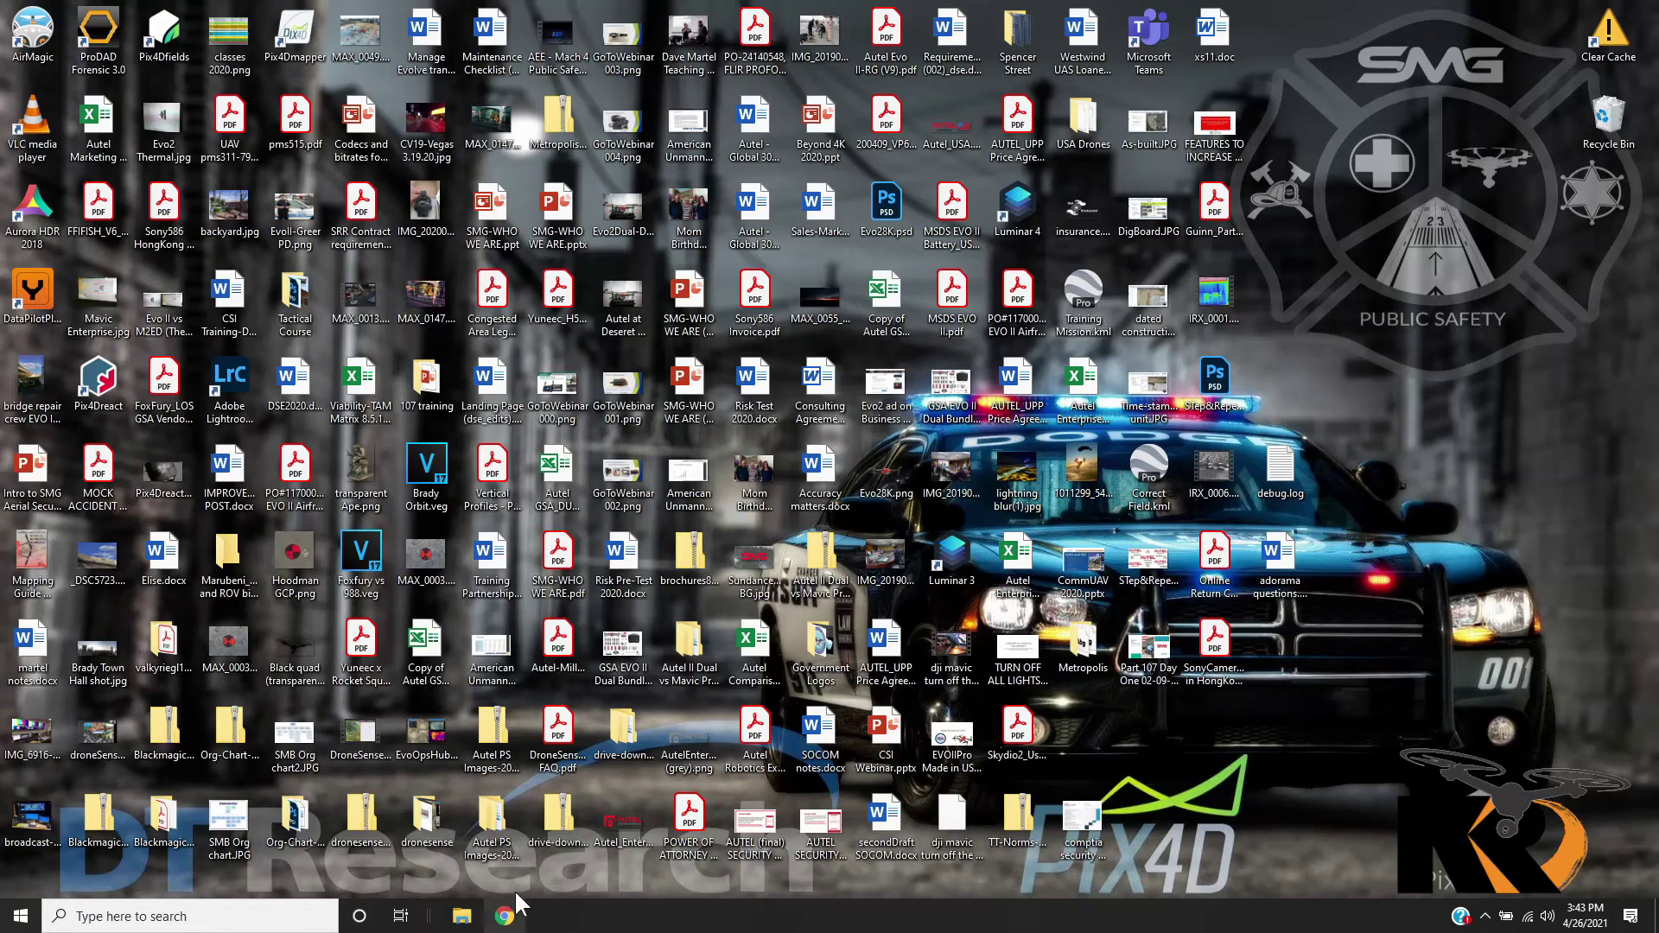